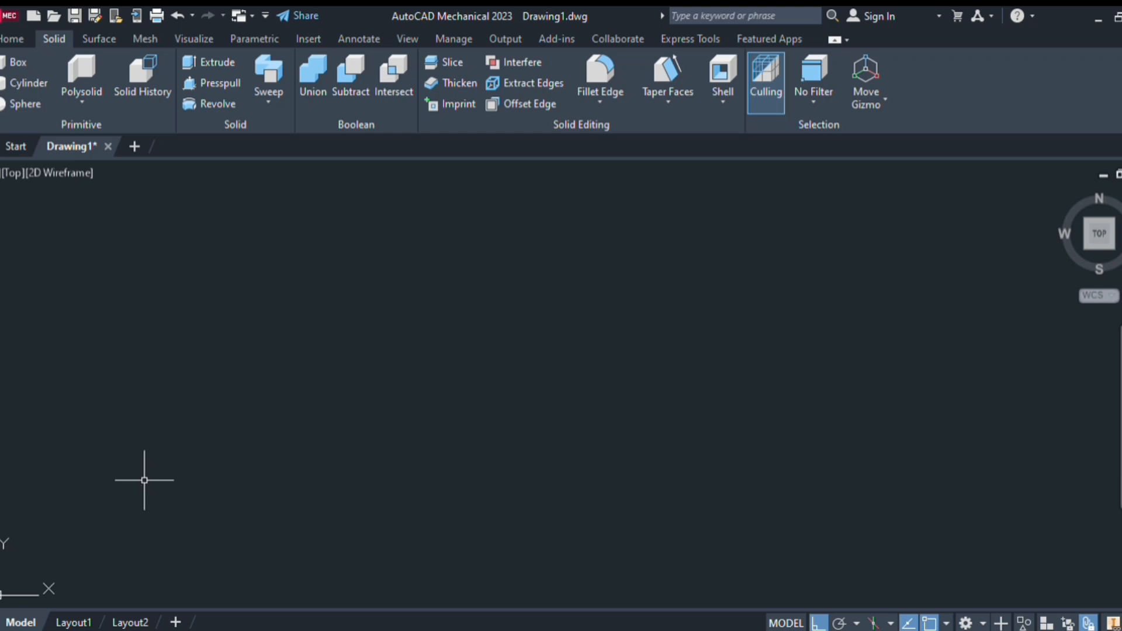
{"action": "key", "text": "Return"}
{"action": "key", "text": "Escape"}
{"action": "type", "text": "z"}
{"action": "key", "text": "Return"}
{"action": "key", "text": "Escape"}
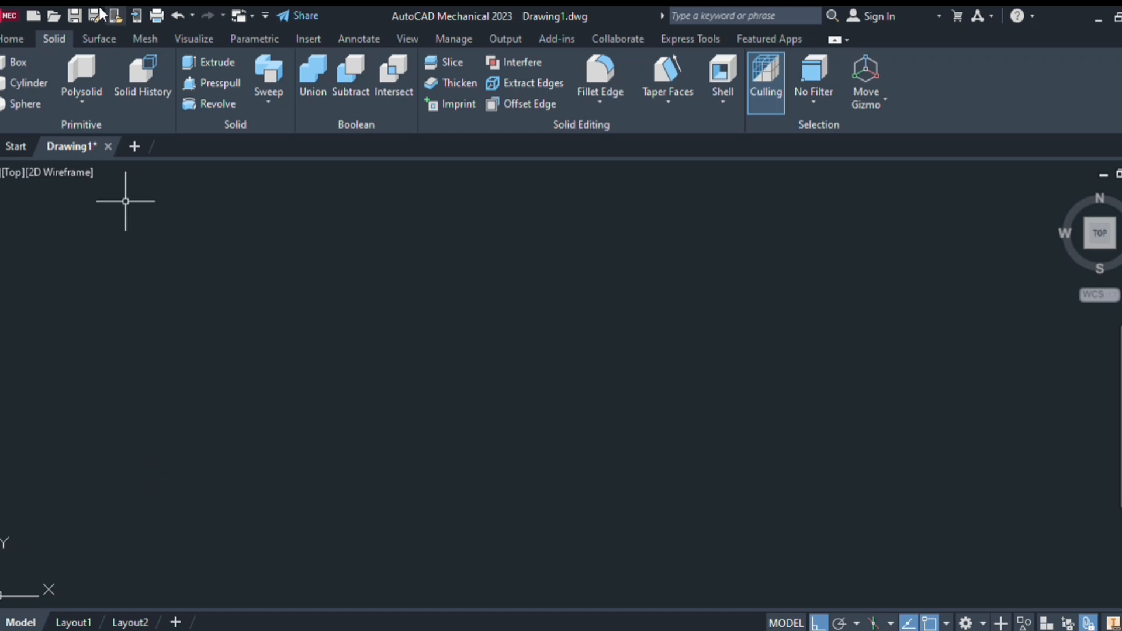
Step: Draw a closed rectangle from four connected lines in the Top view and switch to the SW Isometric view
{"action": "left_click", "coordinate": [15, 39]}
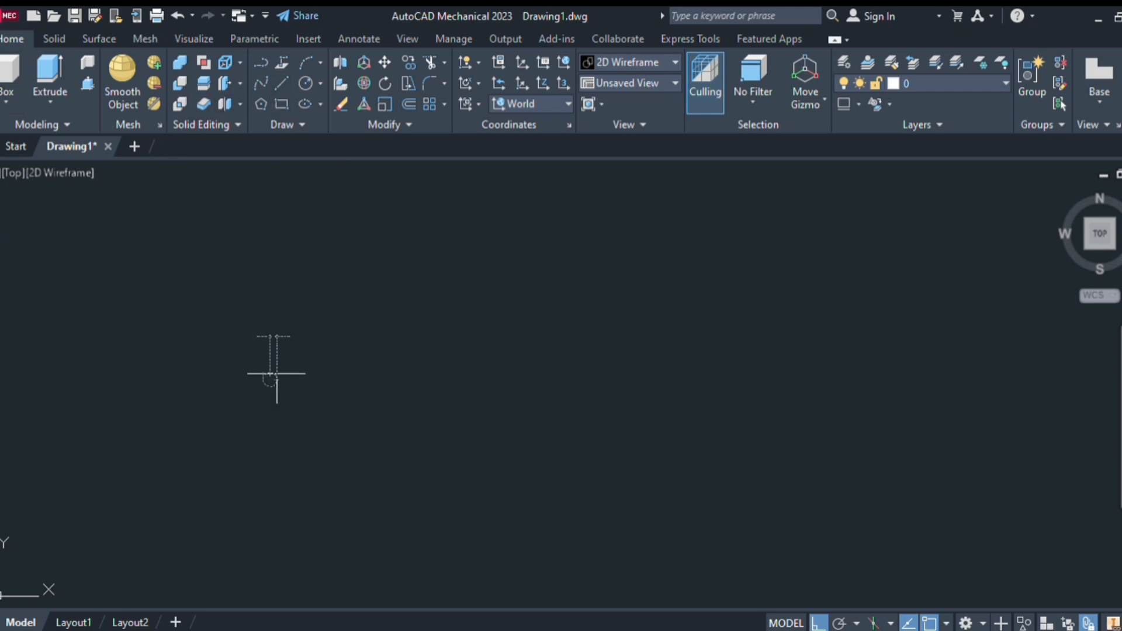
{"action": "left_click", "coordinate": [585, 368]}
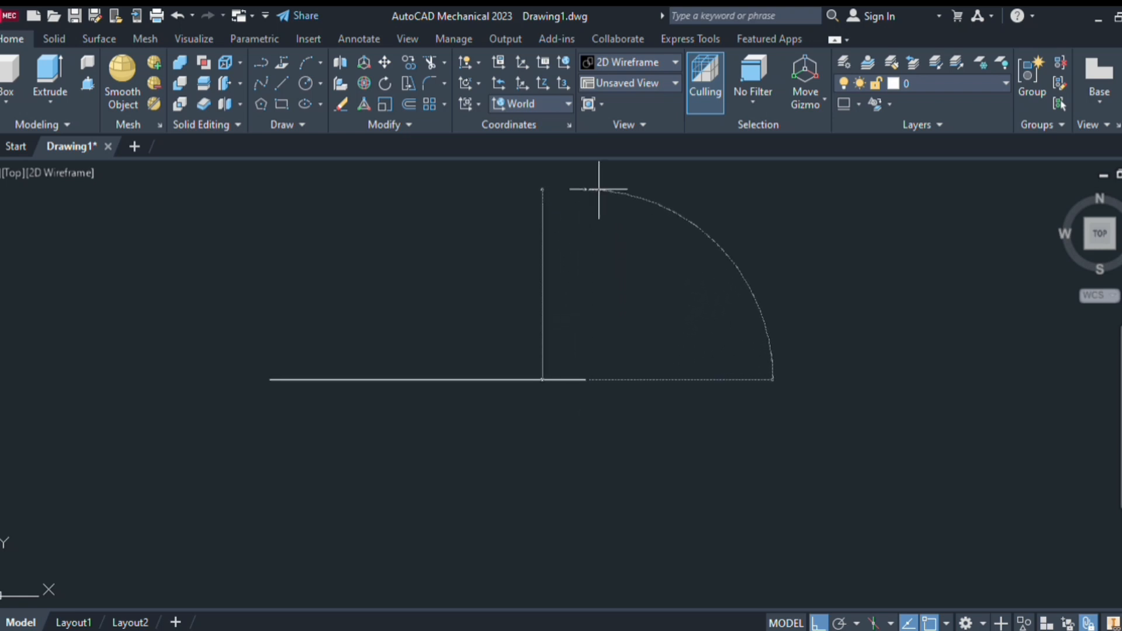
{"action": "left_click", "coordinate": [599, 189]}
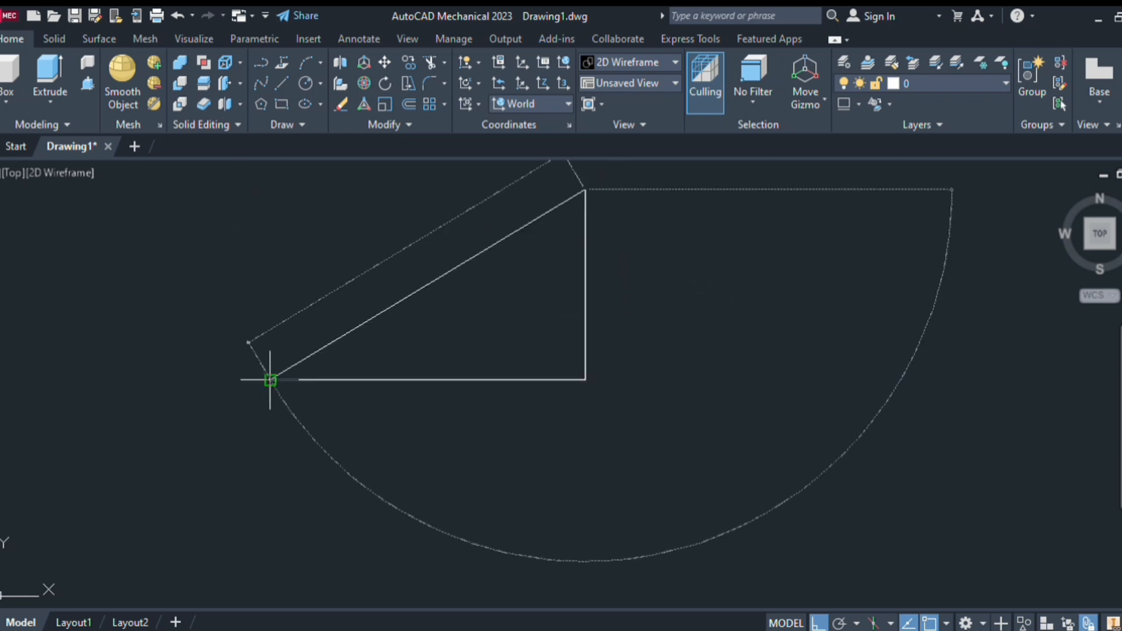
{"action": "left_click", "coordinate": [270, 188]}
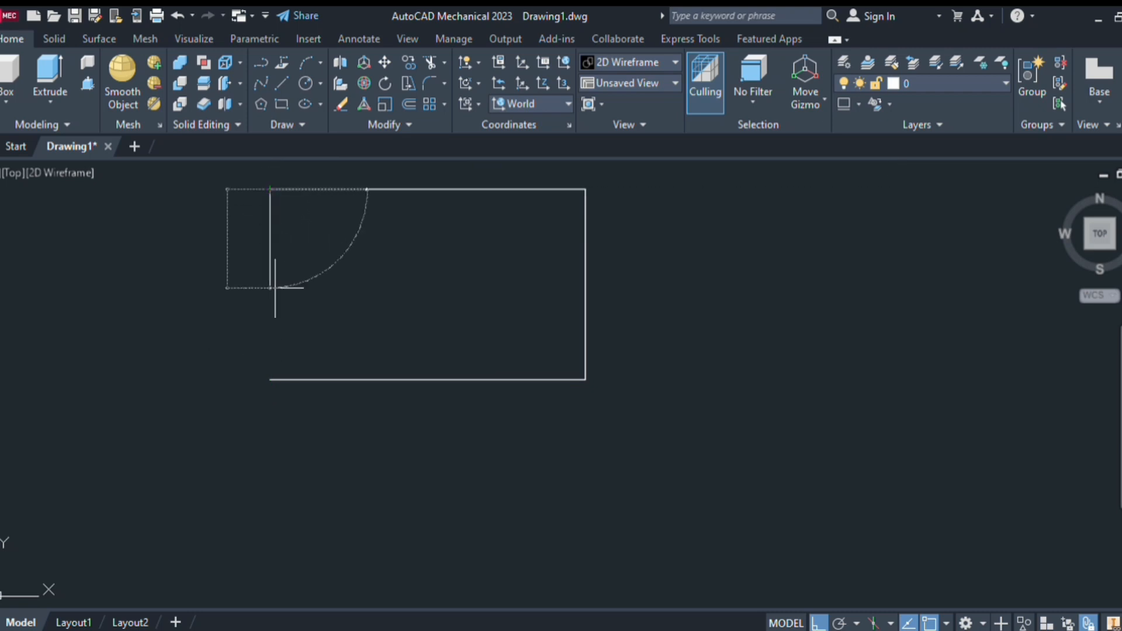
{"action": "left_click", "coordinate": [270, 380]}
{"action": "key", "text": "Return"}
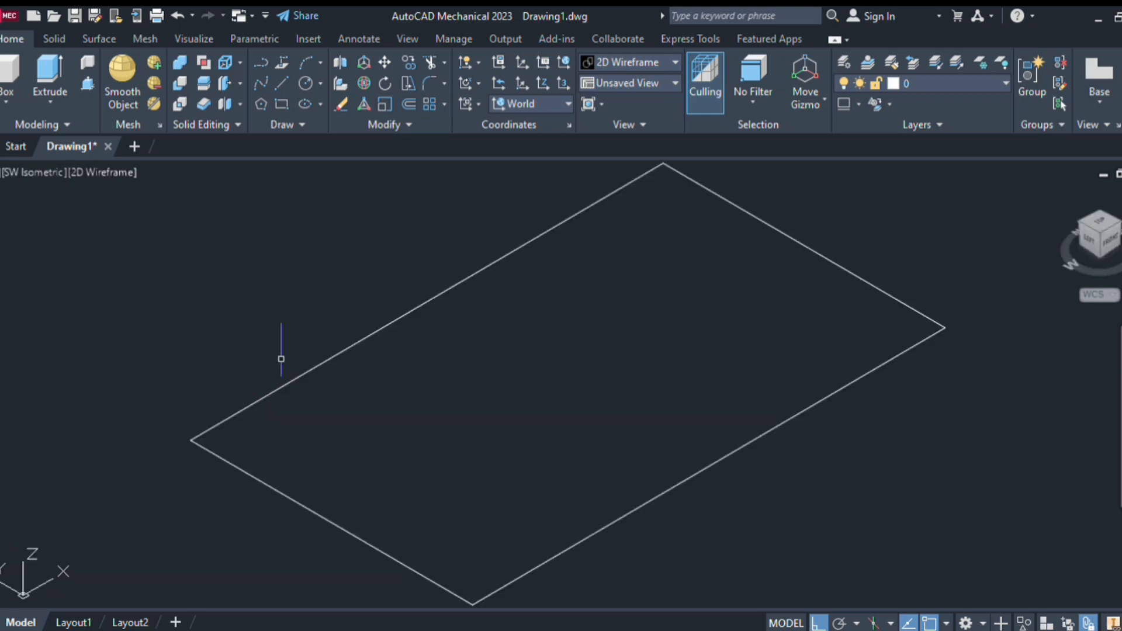
{"action": "scroll", "coordinate": [440, 383], "scroll_direction": "down", "scroll_amount": 3}
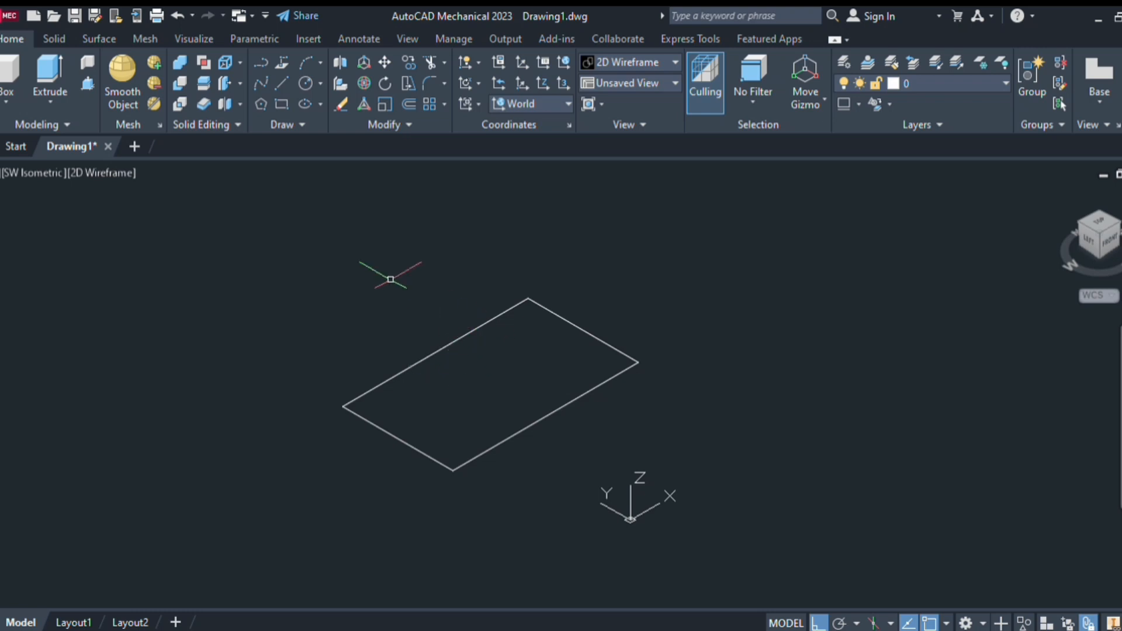
{"action": "left_click", "coordinate": [51, 78]}
{"action": "left_click", "coordinate": [345, 404]}
{"action": "left_click", "coordinate": [578, 324]}
{"action": "left_click", "coordinate": [579, 395]}
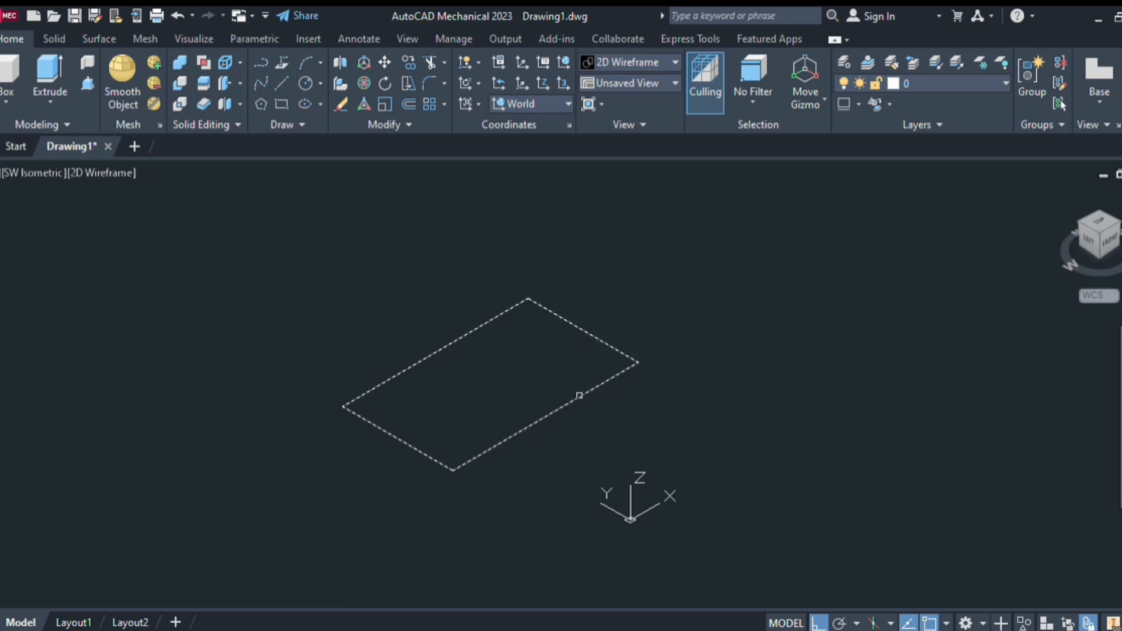
{"action": "key", "text": "Return"}
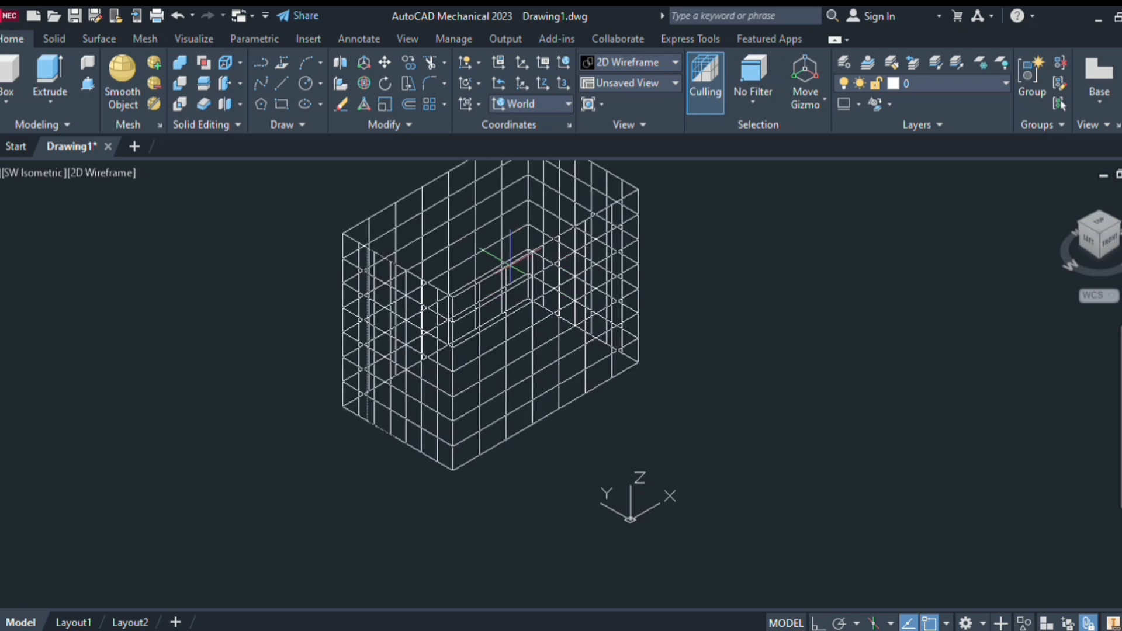
{"action": "key", "text": "Escape"}
{"action": "key", "text": "F8"}
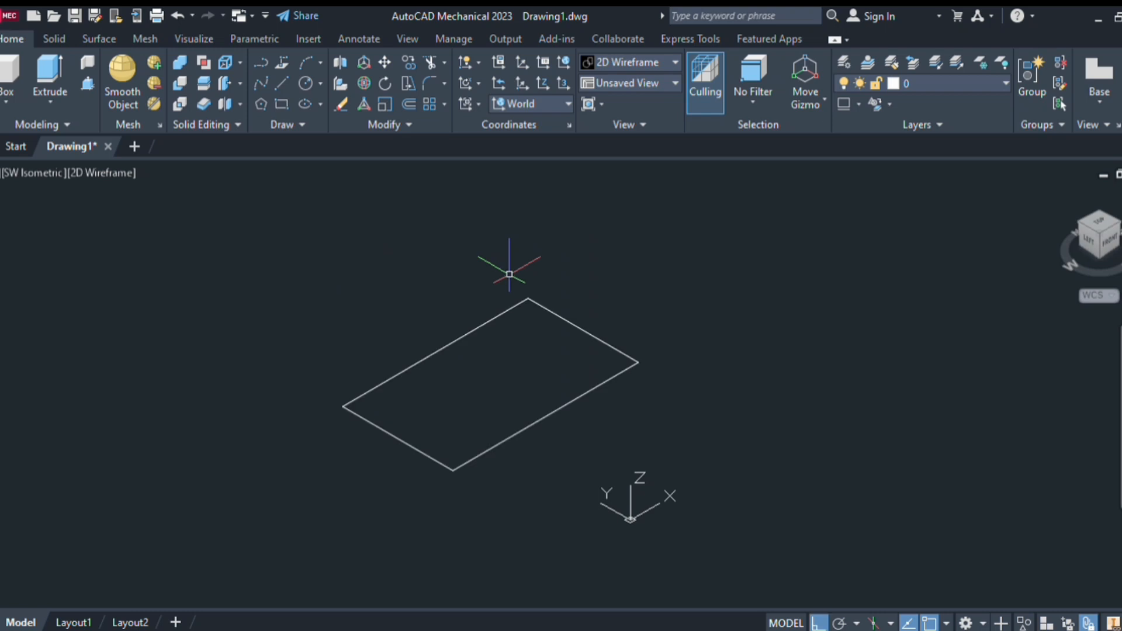
Step: Delete all four lines of the rectangle and set the viewport's visual style to Realistic
{"action": "key", "text": "ctrl+a"}
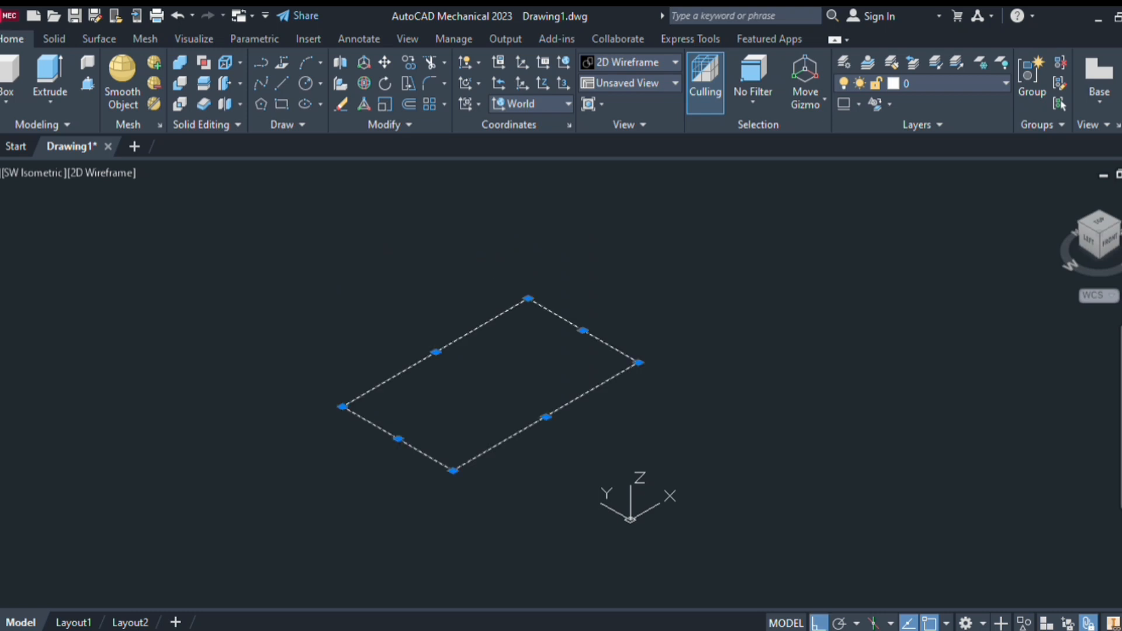
{"action": "key", "text": "Delete"}
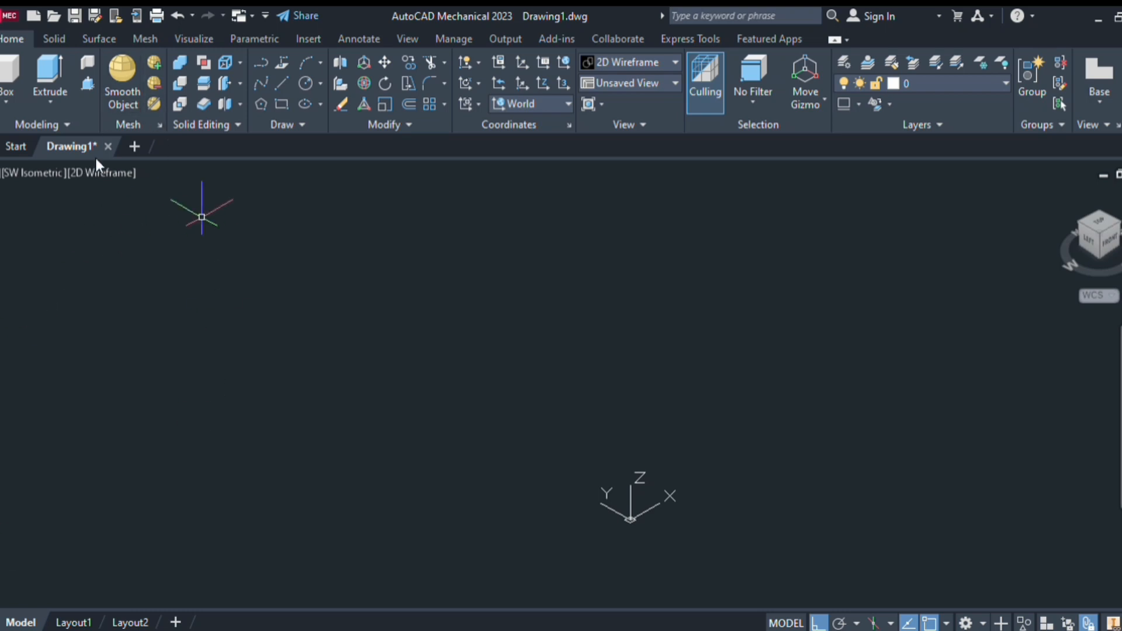
{"action": "left_click", "coordinate": [153, 285]}
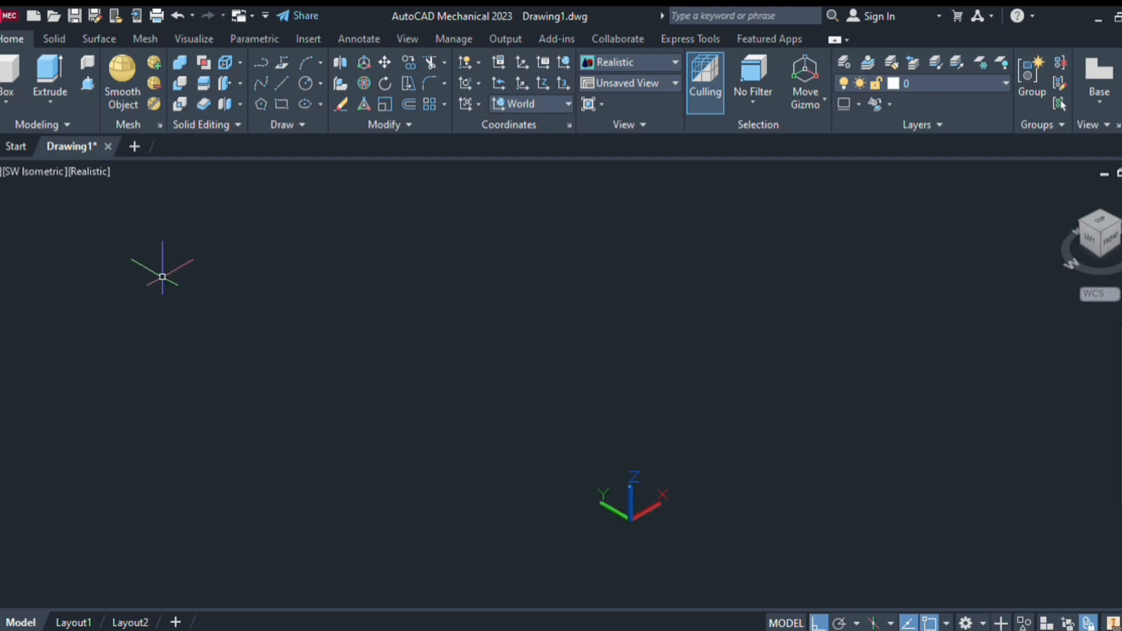
Step: Create a solid box freehand, roughly a cube, by picking two base corners and a height in the SW Isometric view
{"action": "left_click", "coordinate": [9, 78]}
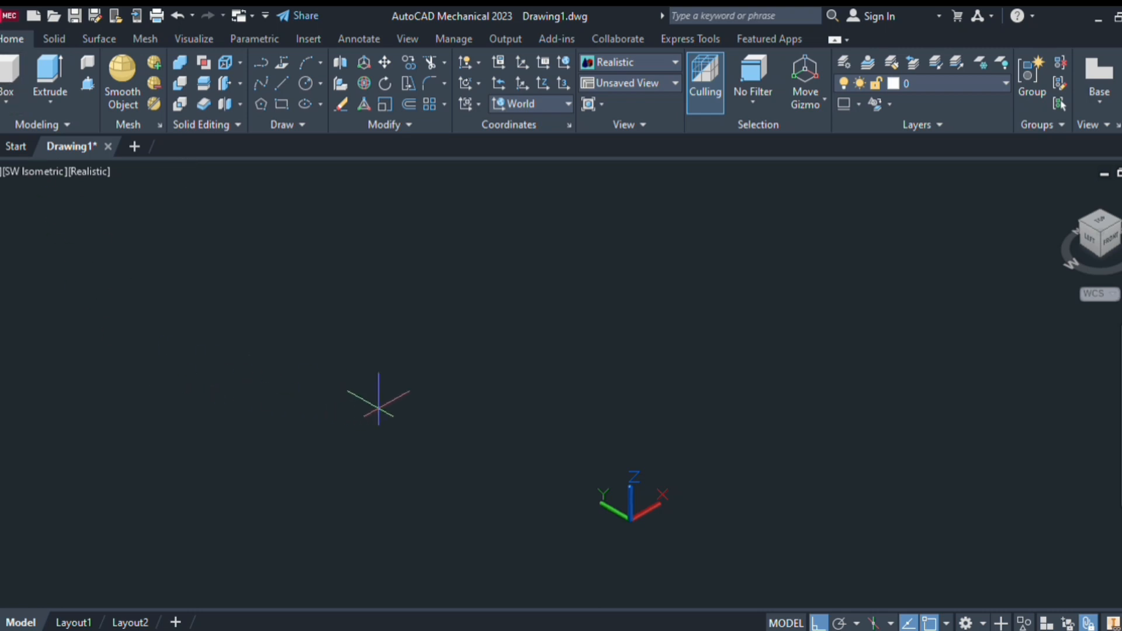
{"action": "left_click", "coordinate": [425, 422]}
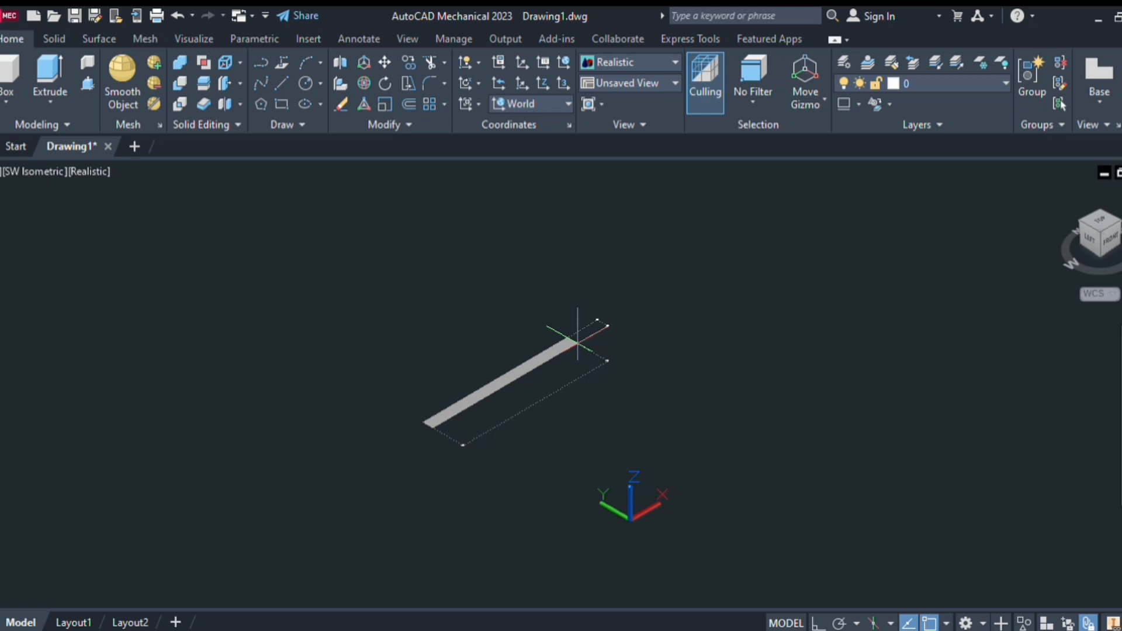
{"action": "scroll", "coordinate": [577, 342], "scroll_direction": "up", "scroll_amount": 5}
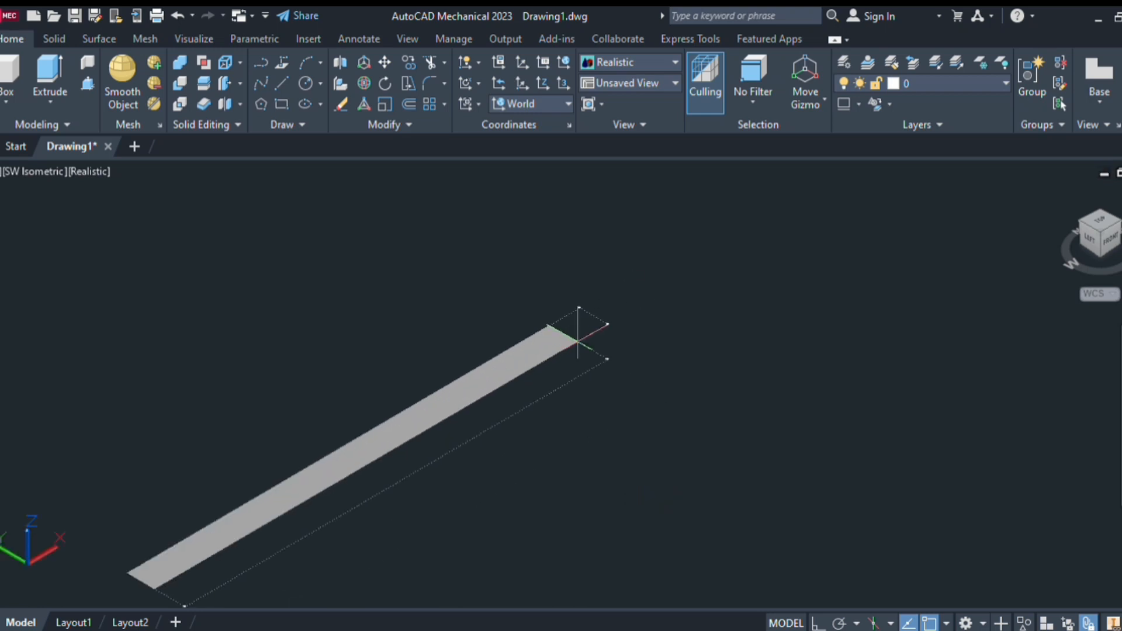
{"action": "left_click", "coordinate": [570, 343]}
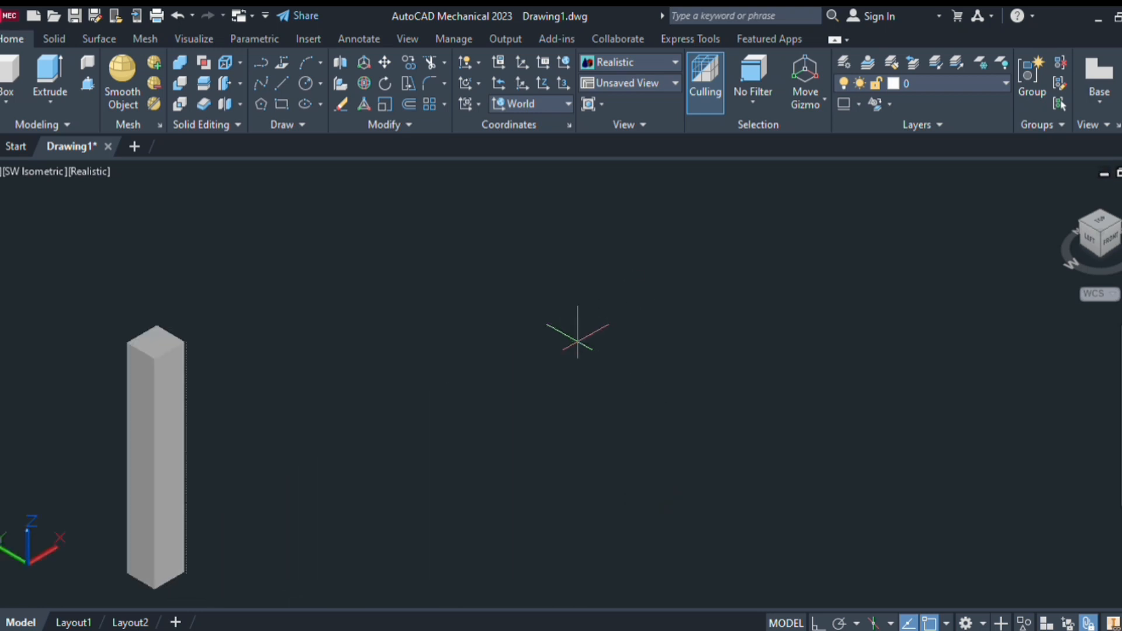
{"action": "middle_click_drag", "start_coordinate": [126, 403], "coordinate": [556, 351]}
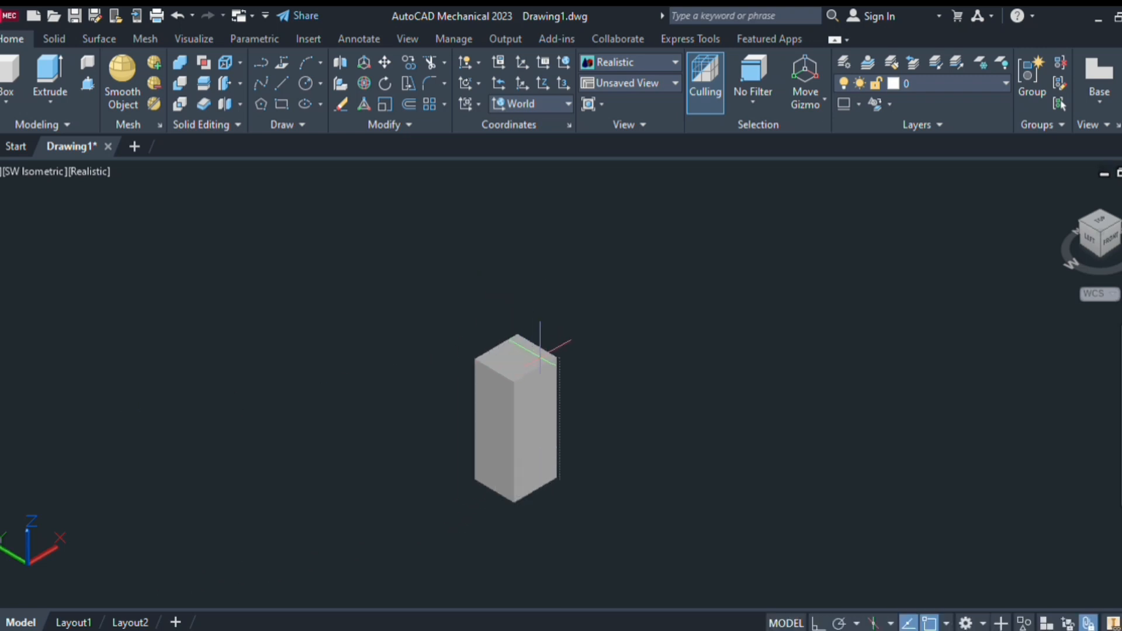
{"action": "scroll", "coordinate": [558, 368], "scroll_direction": "up", "scroll_amount": 4}
{"action": "middle_click_drag", "start_coordinate": [564, 396], "coordinate": [634, 217]}
{"action": "scroll", "coordinate": [608, 327], "scroll_direction": "up", "scroll_amount": 2}
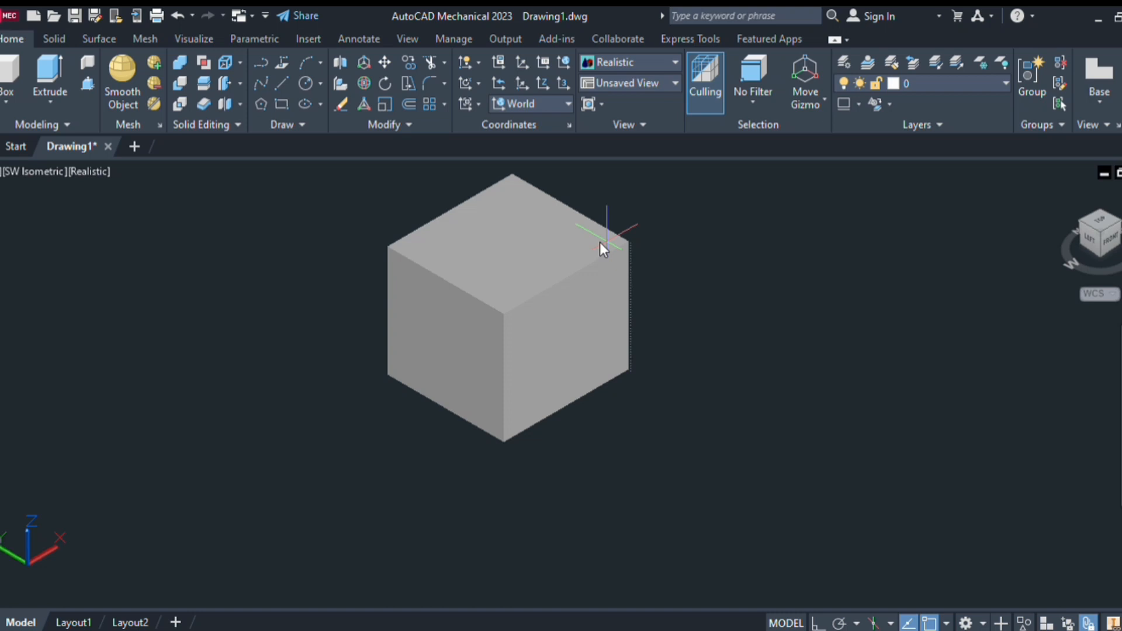
{"action": "left_click", "coordinate": [600, 241]}
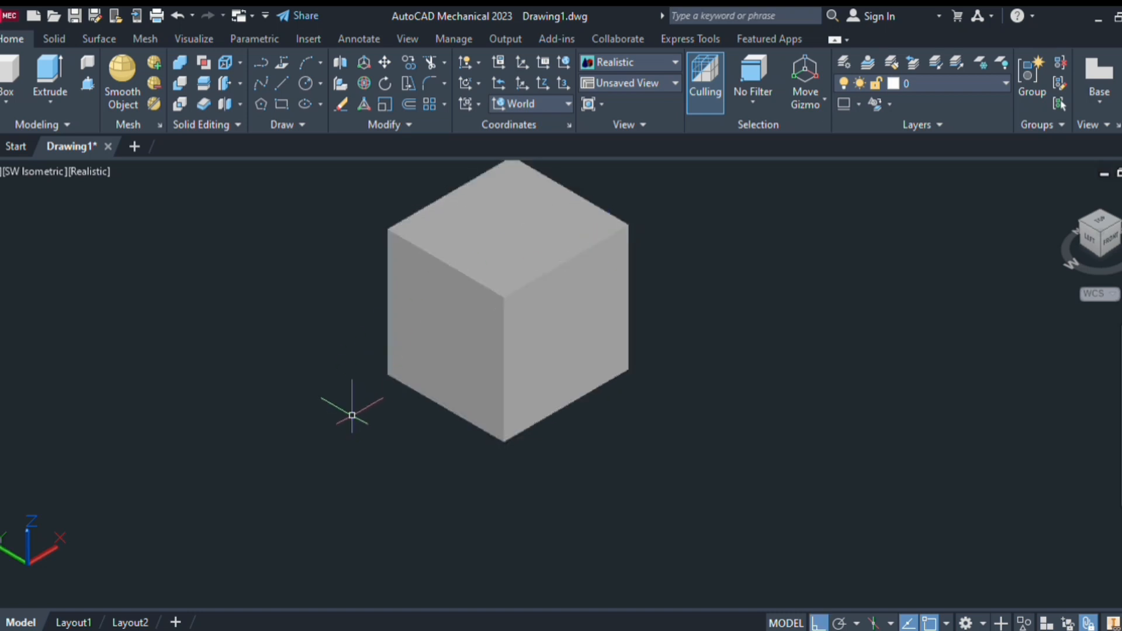
Step: Orbit around the box to examine its sides and return to the home view, showing the whole box
{"action": "middle_click_drag", "start_coordinate": [352, 415], "coordinate": [731, 398], "text": "shift"}
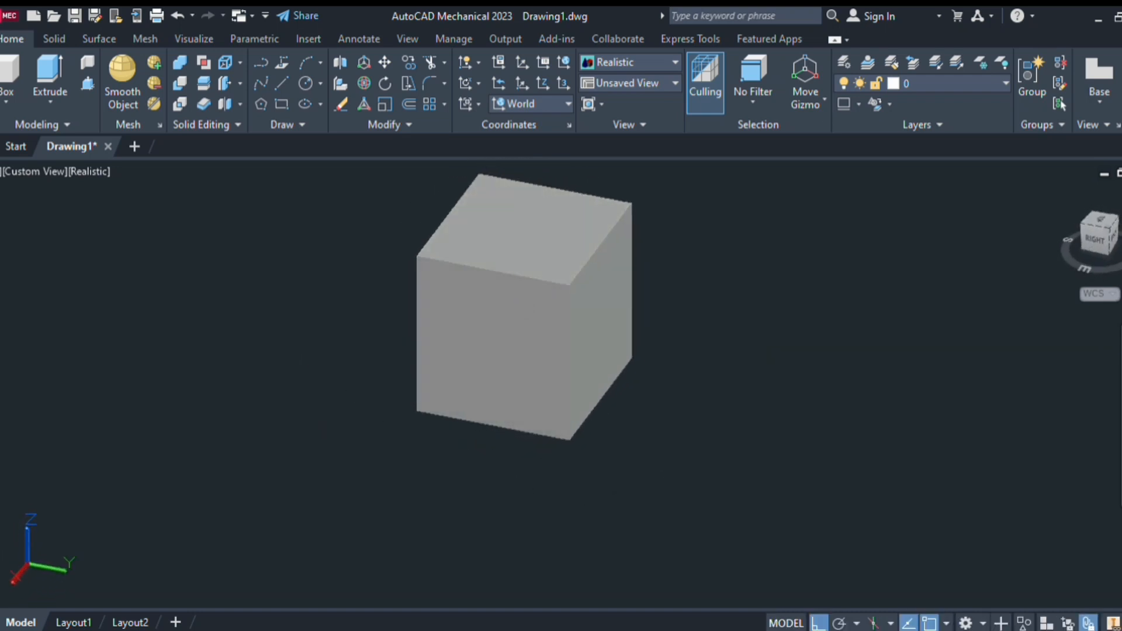
{"action": "left_click", "coordinate": [1061, 191]}
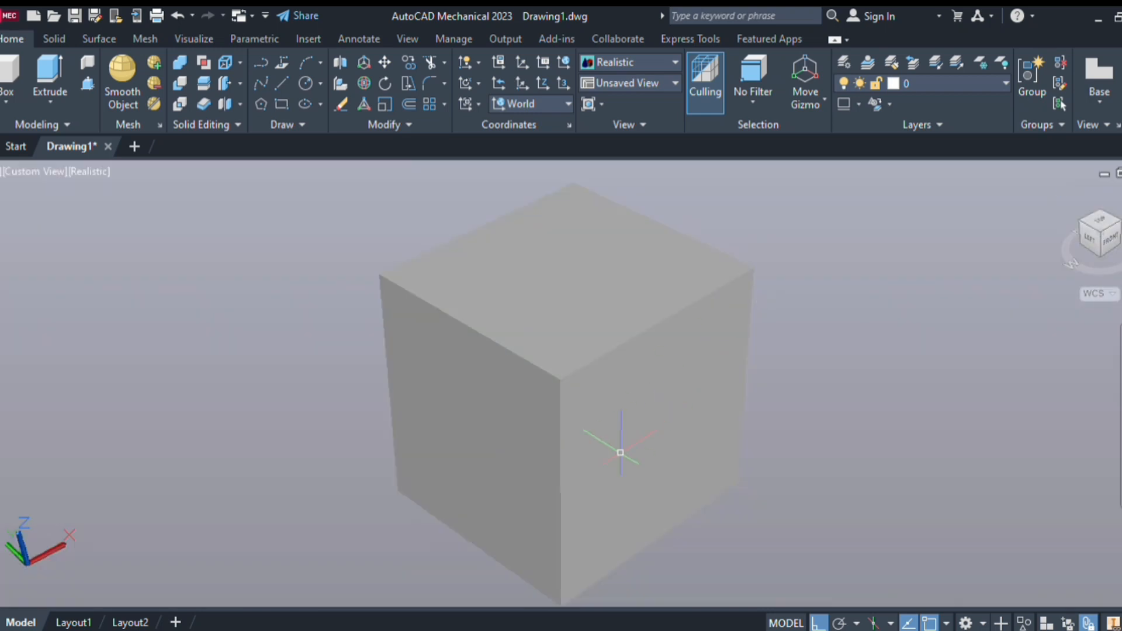
{"action": "scroll", "coordinate": [567, 380], "scroll_direction": "down", "scroll_amount": 2}
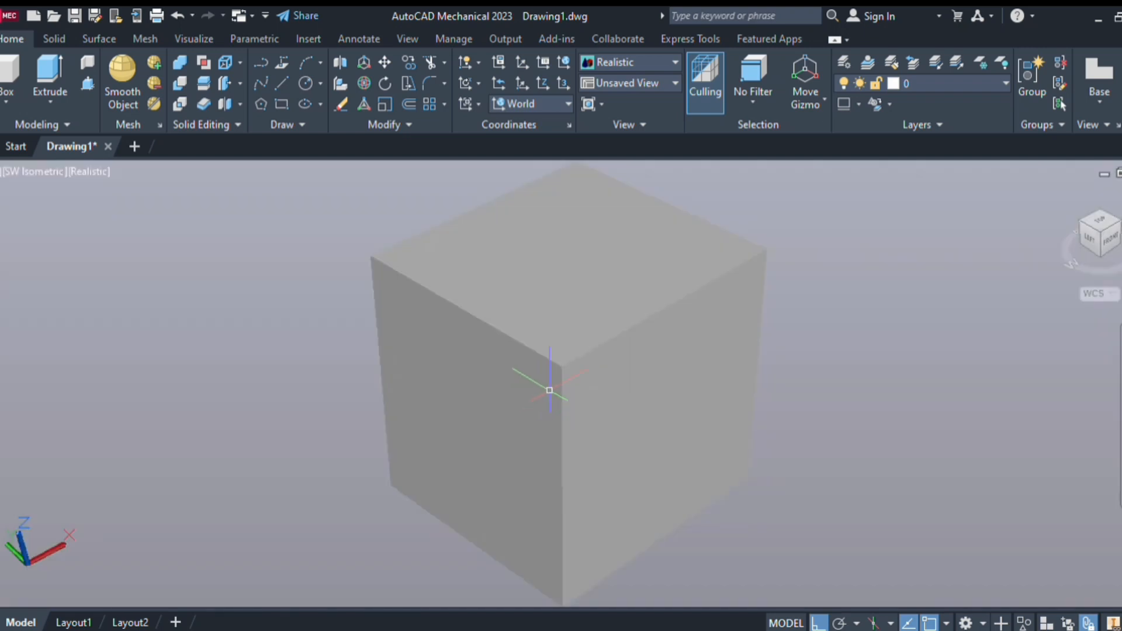
{"action": "scroll", "coordinate": [538, 400], "scroll_direction": "down", "scroll_amount": 5}
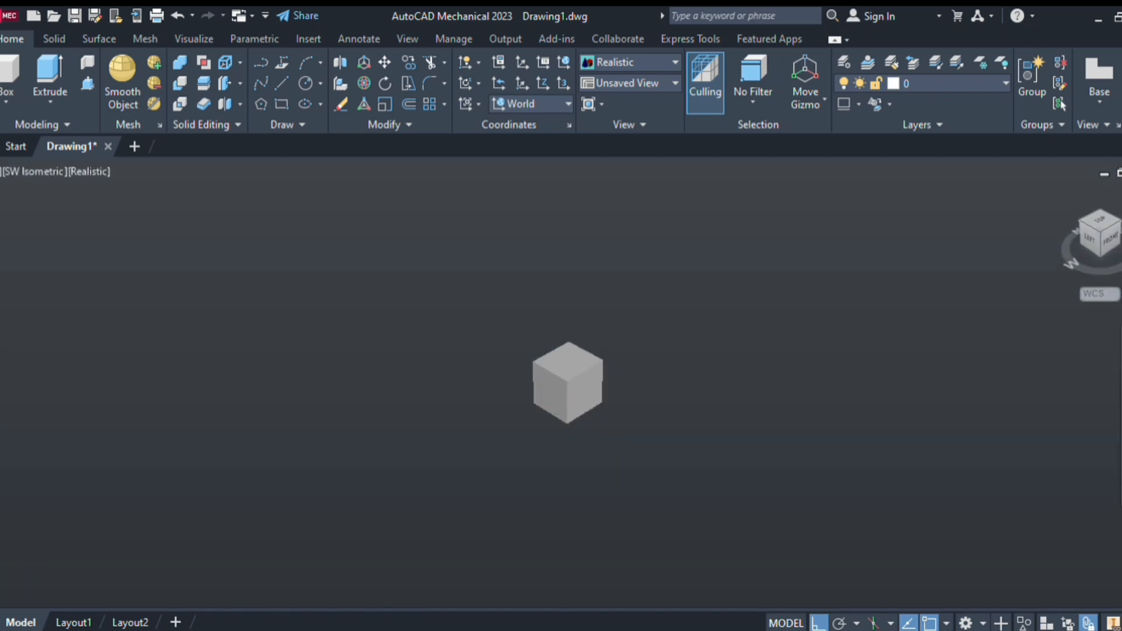
{"action": "middle_click_drag", "start_coordinate": [561, 393], "coordinate": [423, 392]}
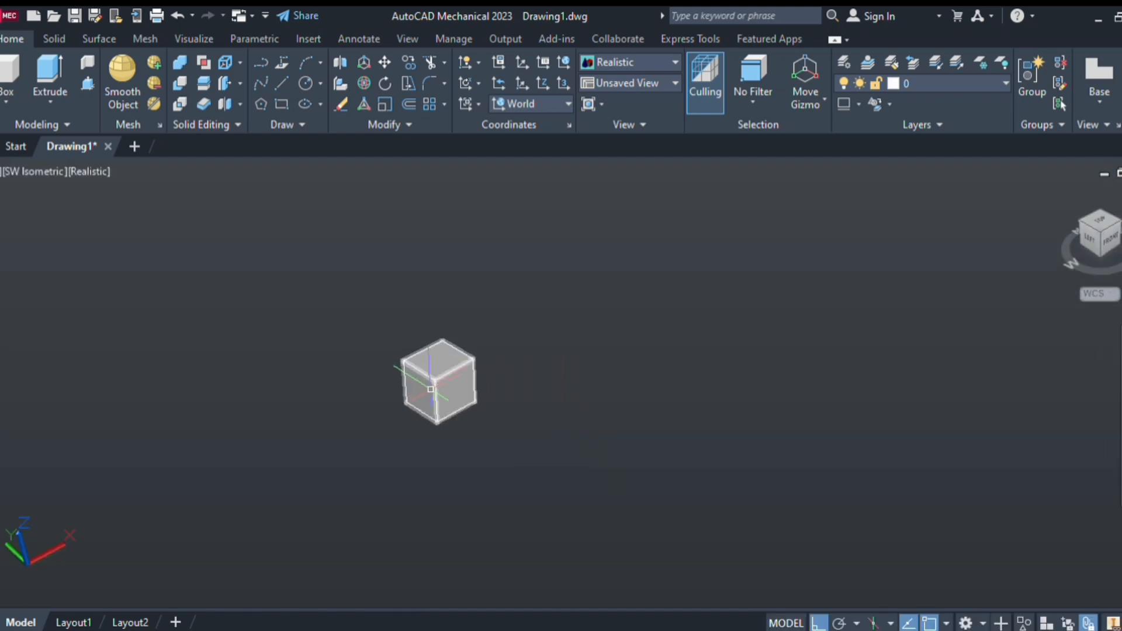
{"action": "scroll", "coordinate": [431, 389], "scroll_direction": "down", "scroll_amount": 2}
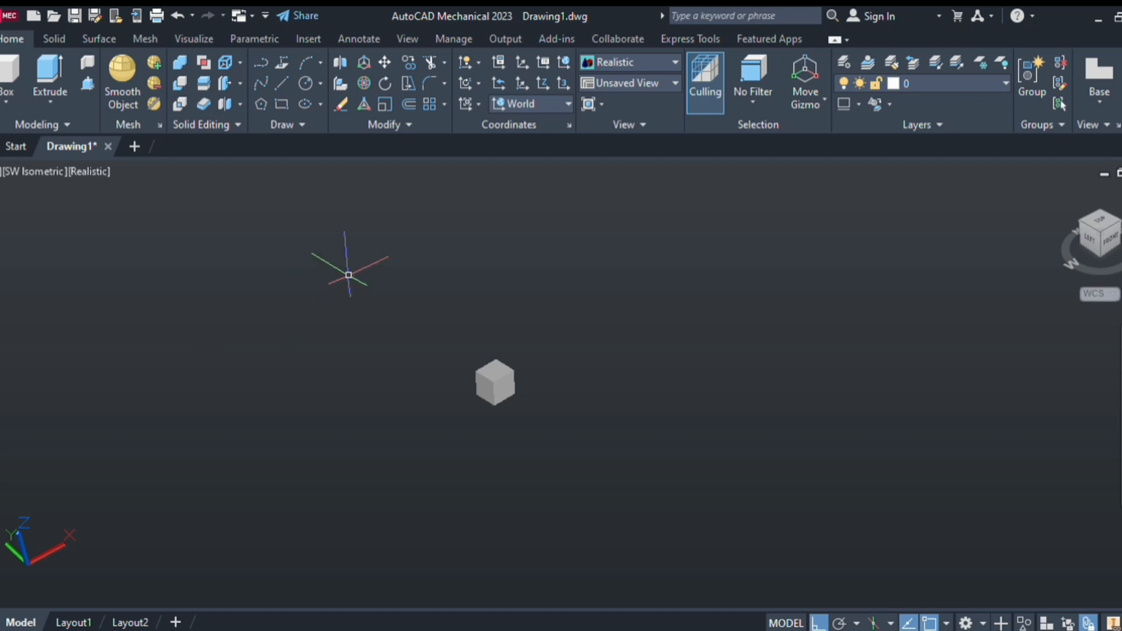
Step: Delete the solid box from the drawing
{"action": "left_click", "coordinate": [416, 275]}
{"action": "left_click", "coordinate": [653, 450]}
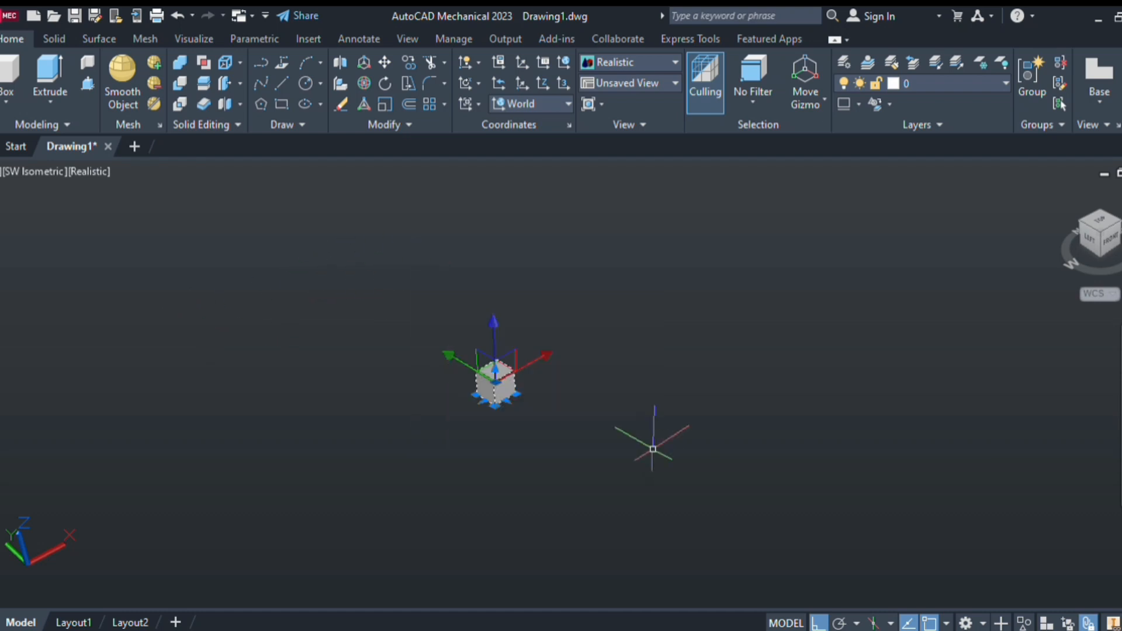
{"action": "key", "text": "Delete"}
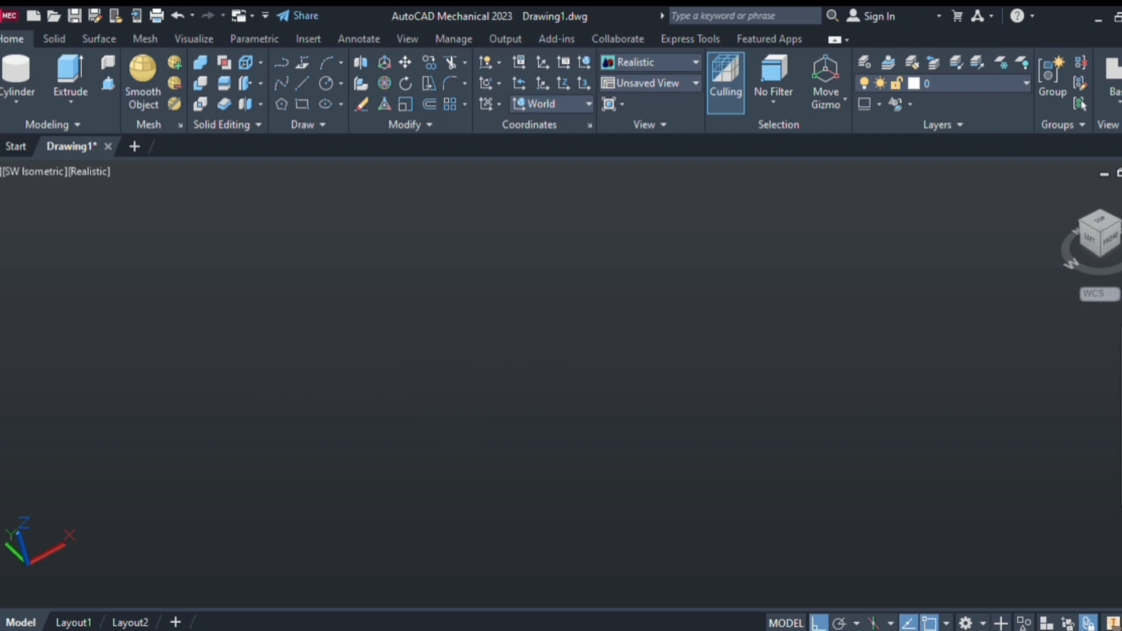
Step: Create a solid cylinder freehand in the empty drawing area, picking its base centre, radius and height
{"action": "left_click", "coordinate": [443, 380]}
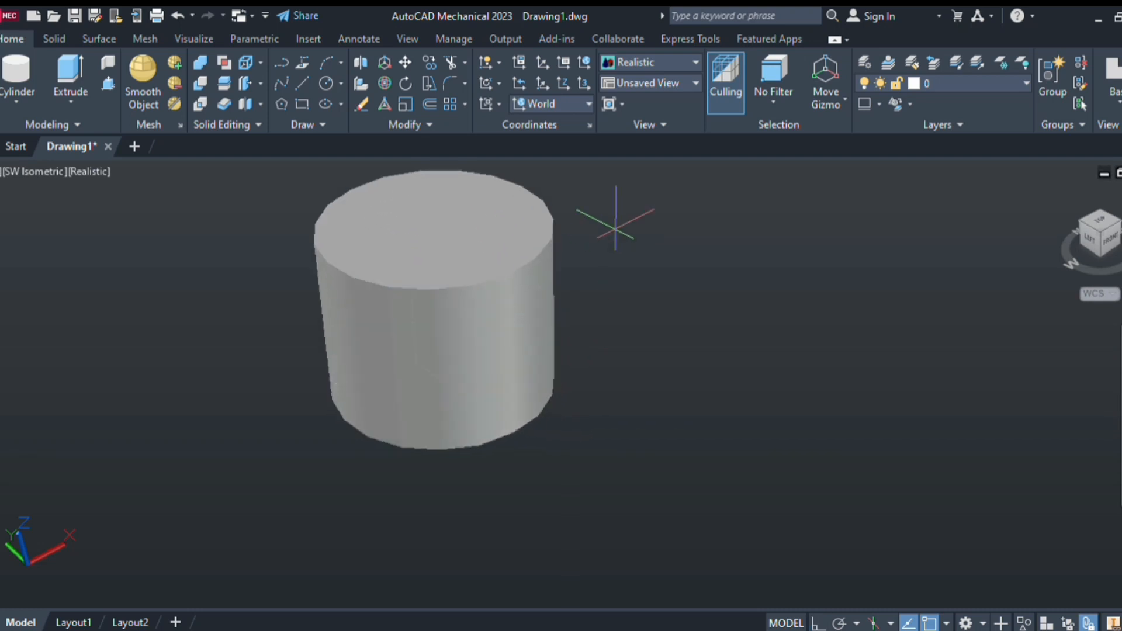
{"action": "left_click", "coordinate": [609, 231]}
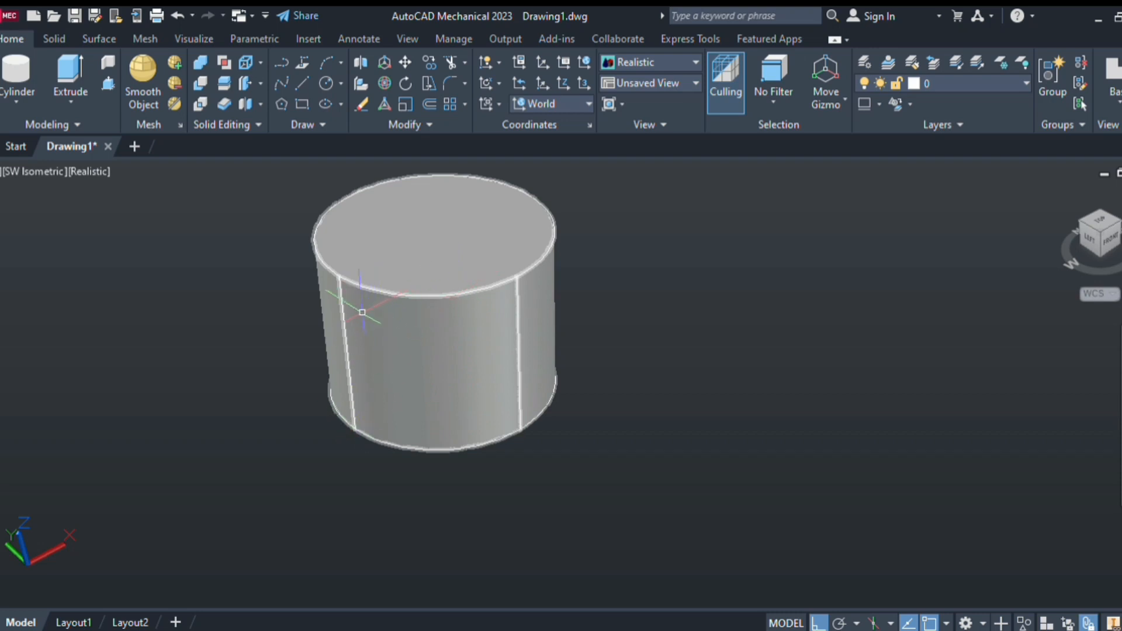
Step: Examine the cylinder from another side and delete it from the drawing
{"action": "middle_click_drag", "start_coordinate": [253, 393], "coordinate": [593, 442], "text": "shift"}
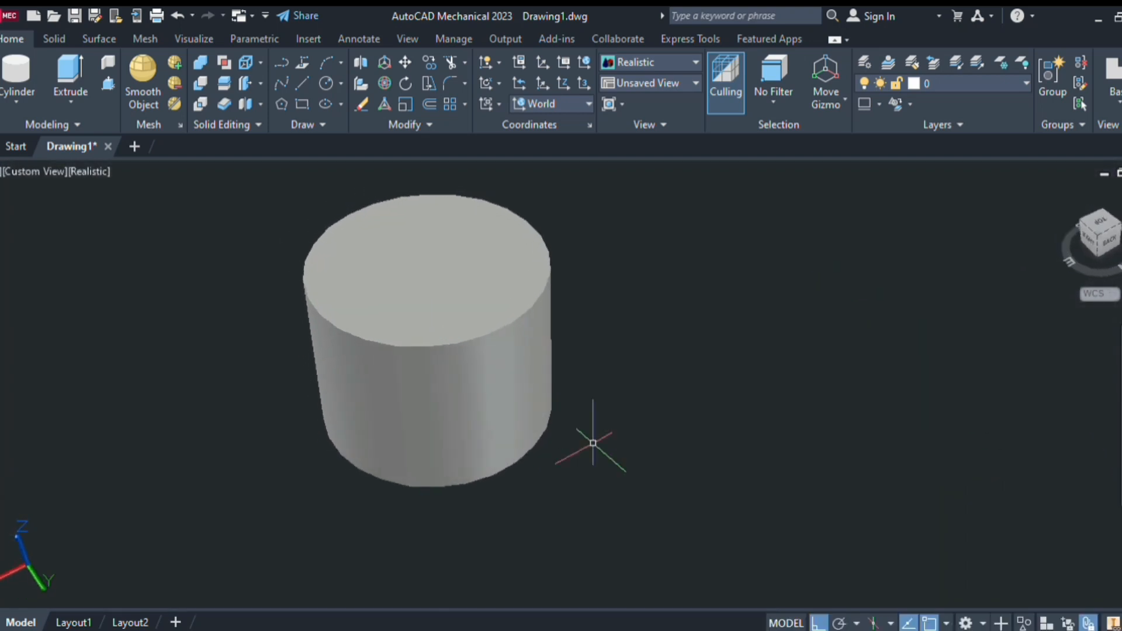
{"action": "key", "text": "ctrl+a"}
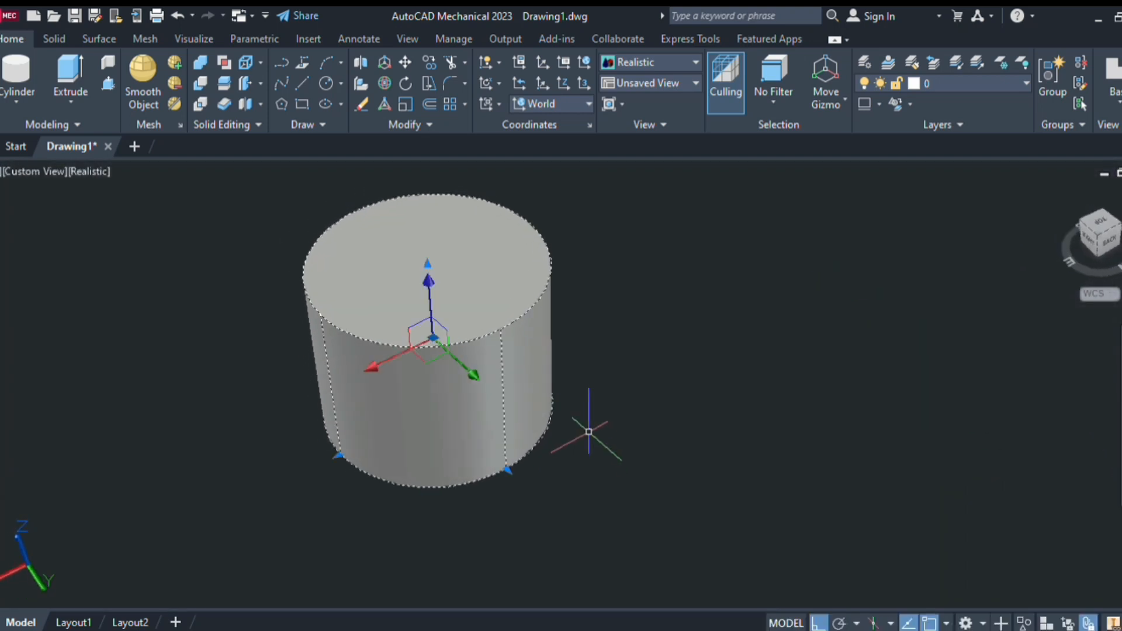
{"action": "key", "text": "Delete"}
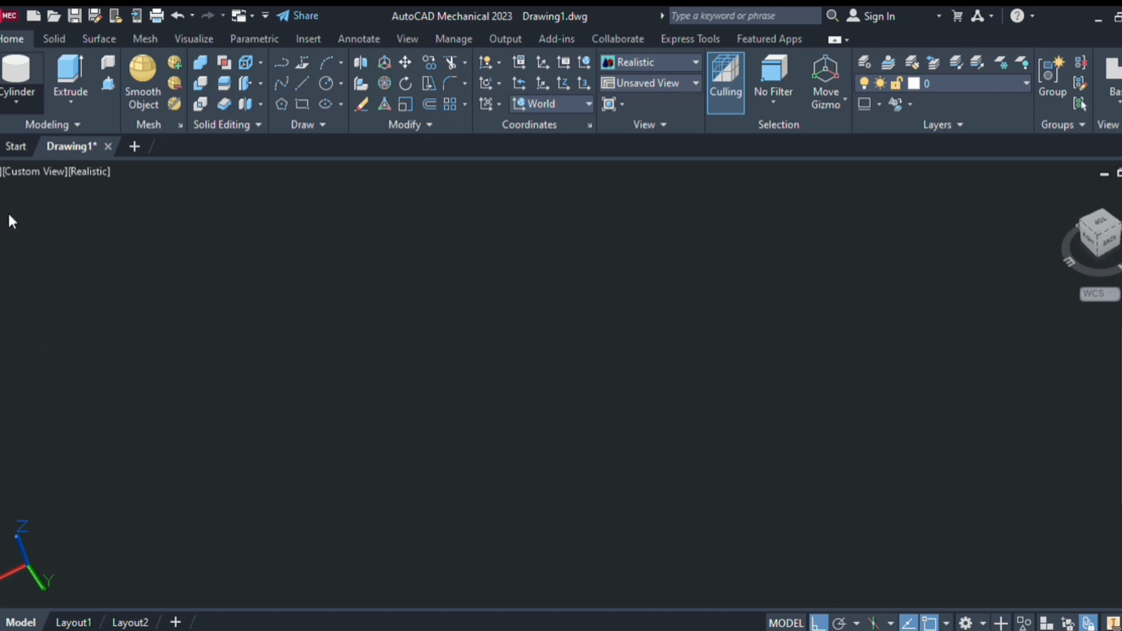
Step: Create a solid cone freehand in the empty drawing area, picking its base centre, base radius and height
{"action": "left_click", "coordinate": [43, 204]}
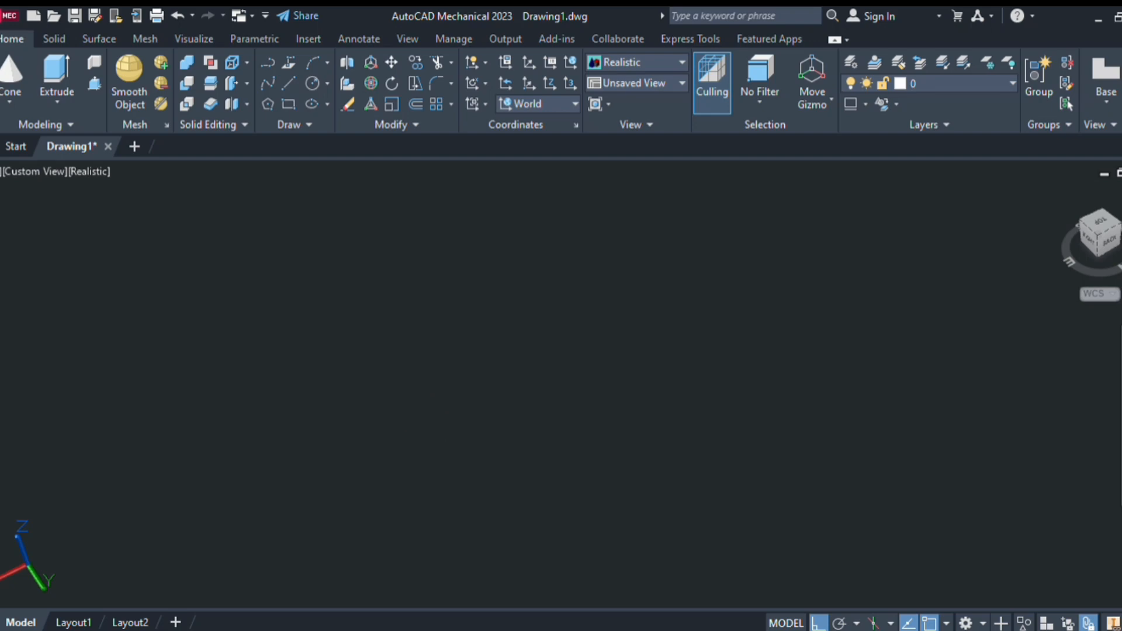
{"action": "left_click", "coordinate": [429, 412]}
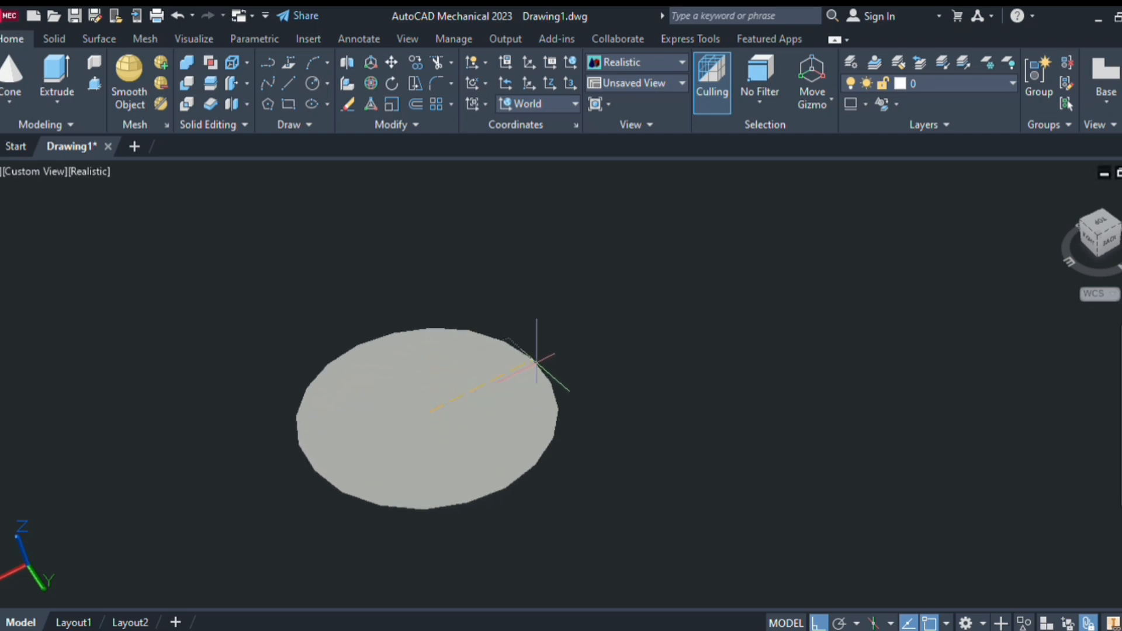
{"action": "left_click", "coordinate": [533, 364]}
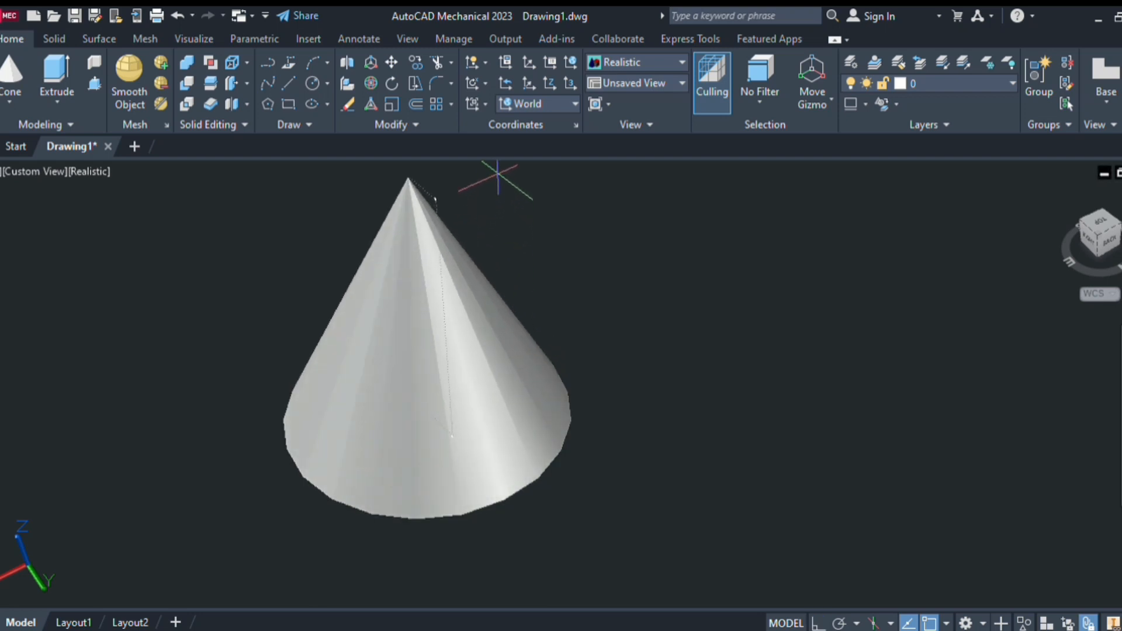
{"action": "scroll", "coordinate": [498, 173], "scroll_direction": "down", "scroll_amount": 2}
{"action": "middle_click_drag", "start_coordinate": [498, 174], "coordinate": [442, 236]}
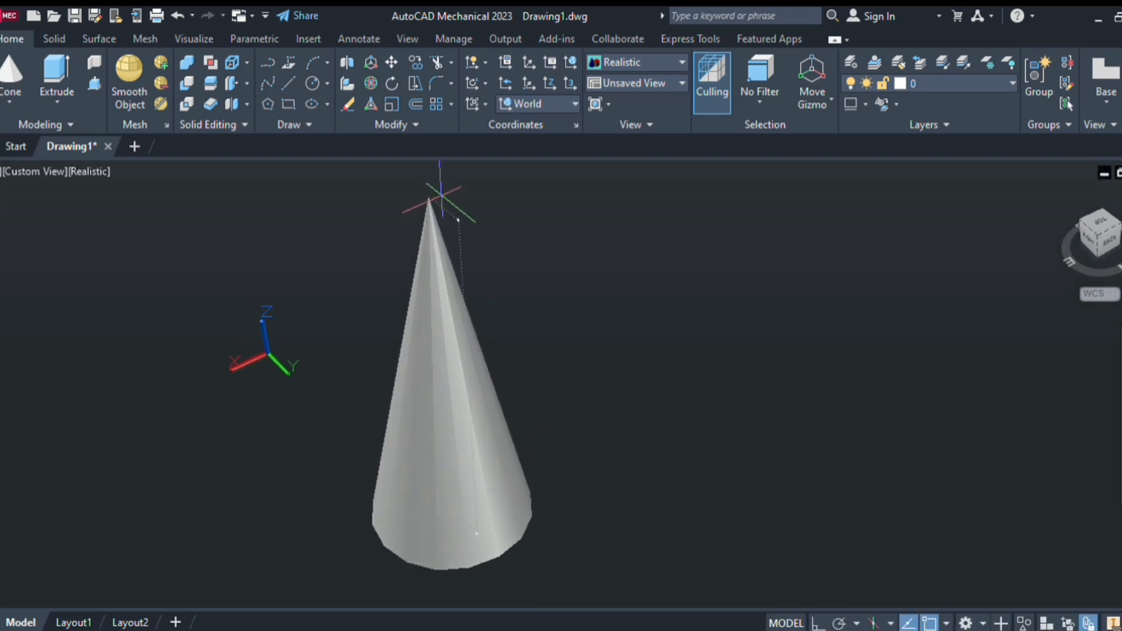
{"action": "key", "text": "Return"}
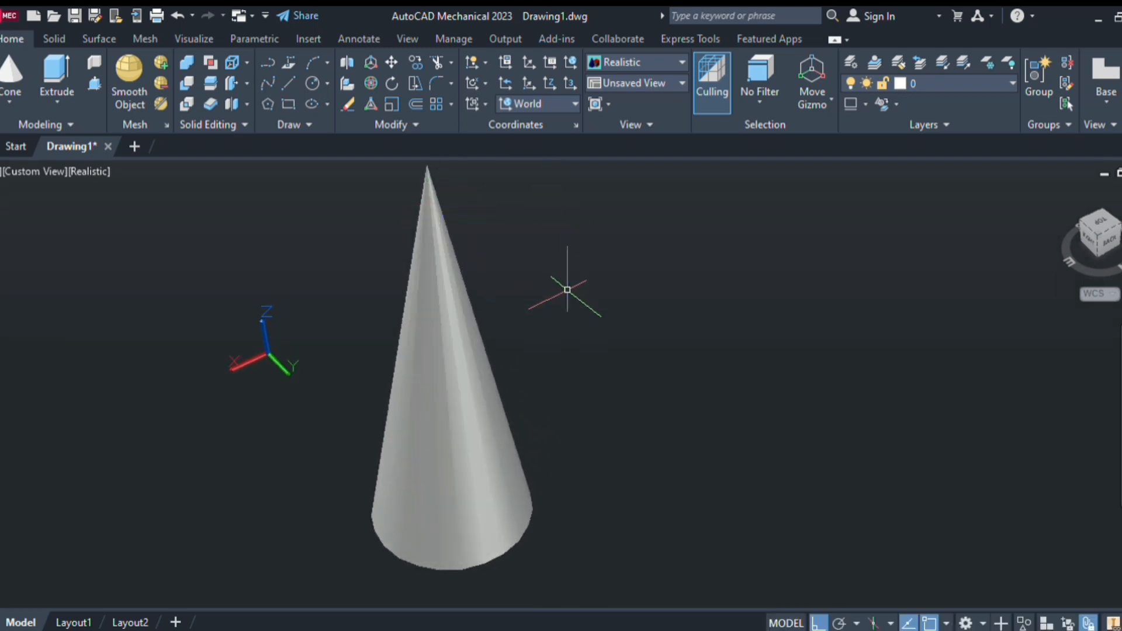
Step: Examine the cone from another side and from the home view, and delete it from the drawing
{"action": "middle_click_drag", "start_coordinate": [531, 300], "coordinate": [581, 190]}
{"action": "scroll", "coordinate": [563, 221], "scroll_direction": "down", "scroll_amount": 2}
{"action": "middle_click_drag", "start_coordinate": [562, 237], "coordinate": [517, 326]}
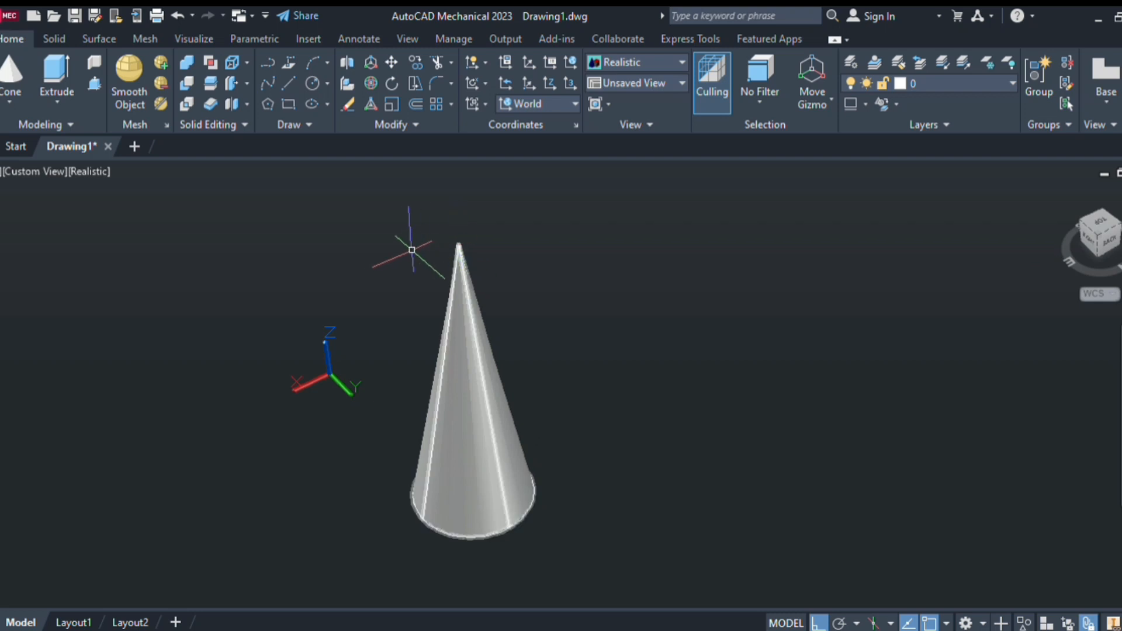
{"action": "middle_click_drag", "start_coordinate": [395, 275], "coordinate": [314, 320], "text": "shift"}
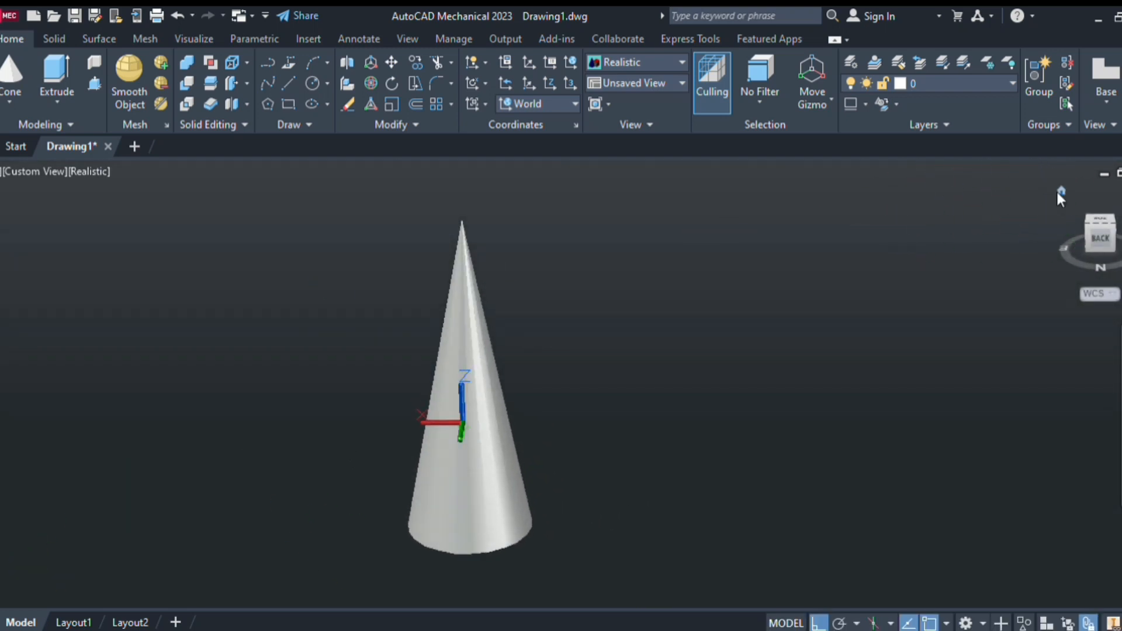
{"action": "left_click", "coordinate": [1057, 190]}
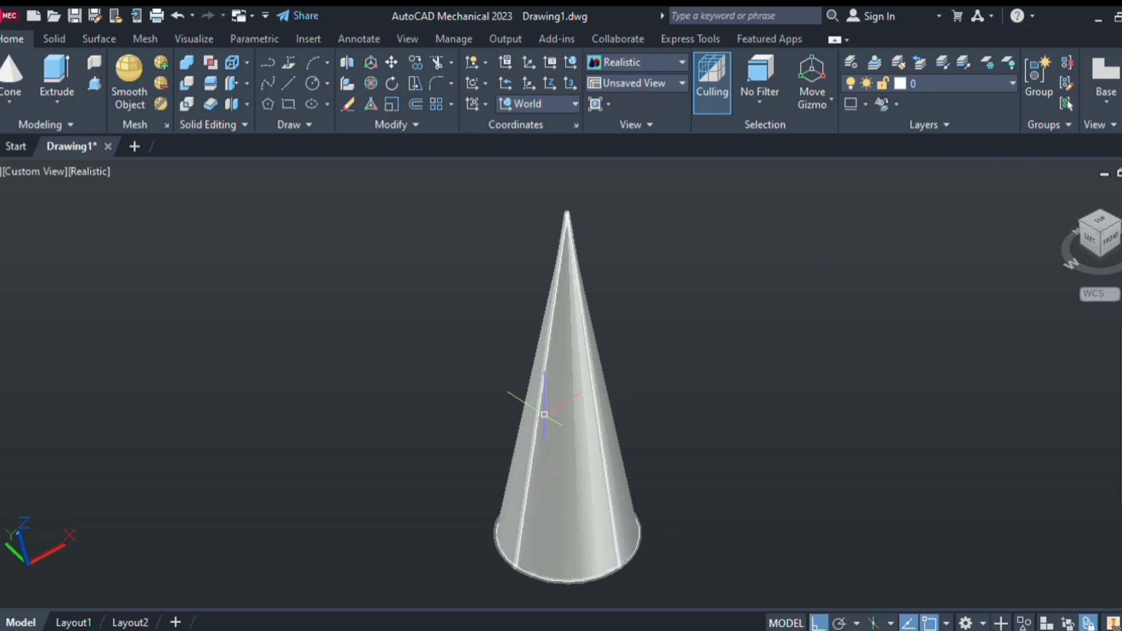
{"action": "left_click", "coordinate": [544, 413]}
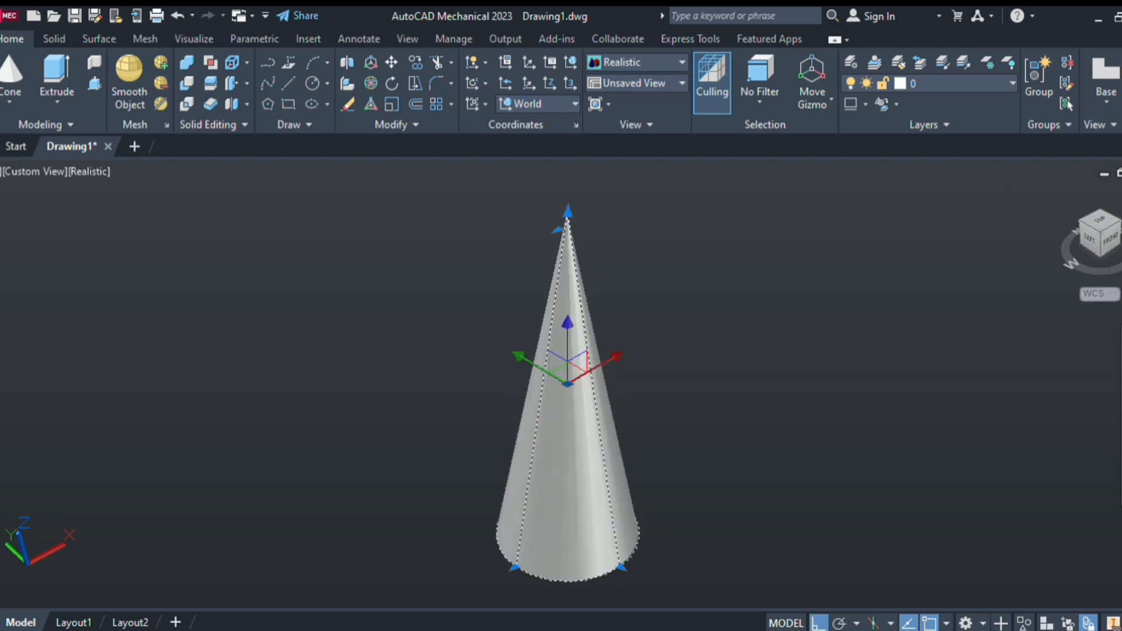
{"action": "key", "text": "Delete"}
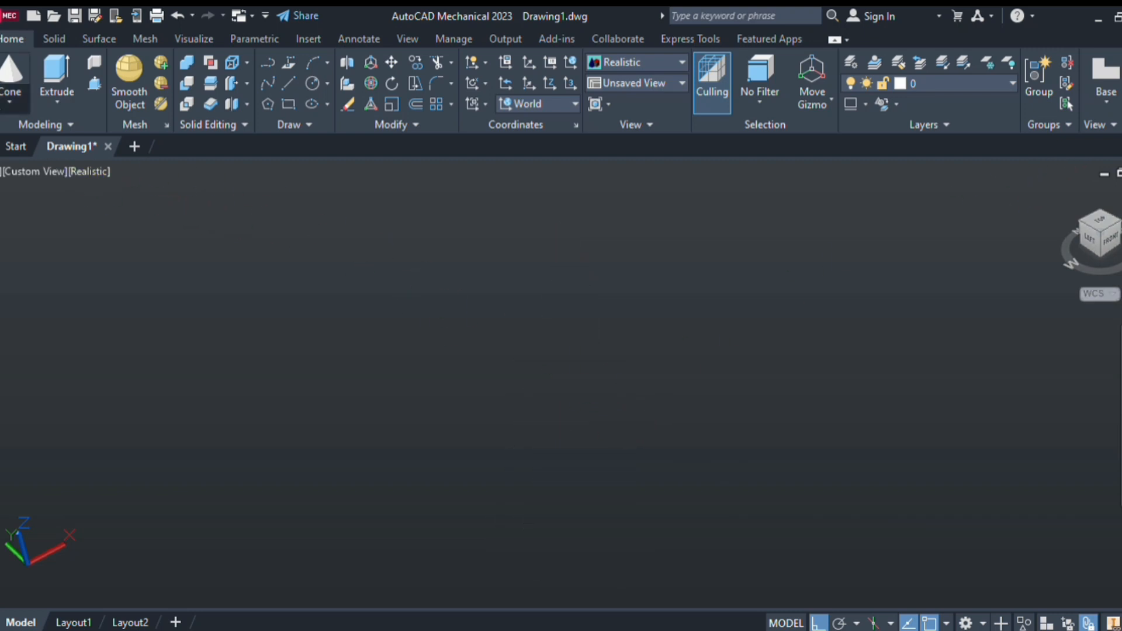
Step: Create a solid sphere freehand in the empty drawing area, picking its centre and radius
{"action": "left_click", "coordinate": [27, 233]}
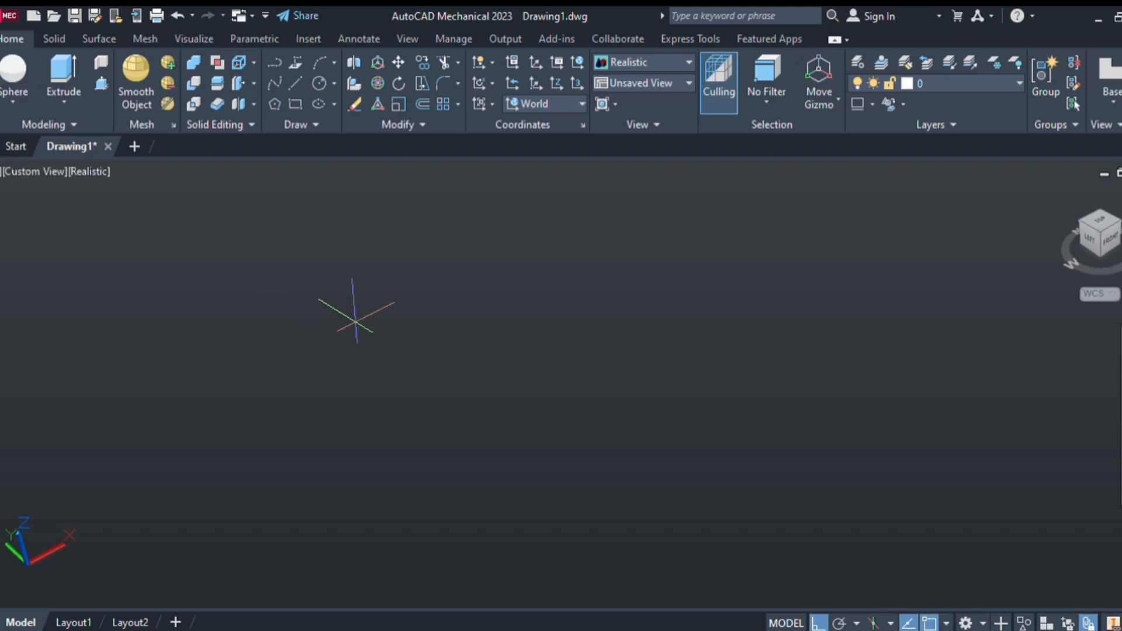
{"action": "left_click", "coordinate": [435, 367]}
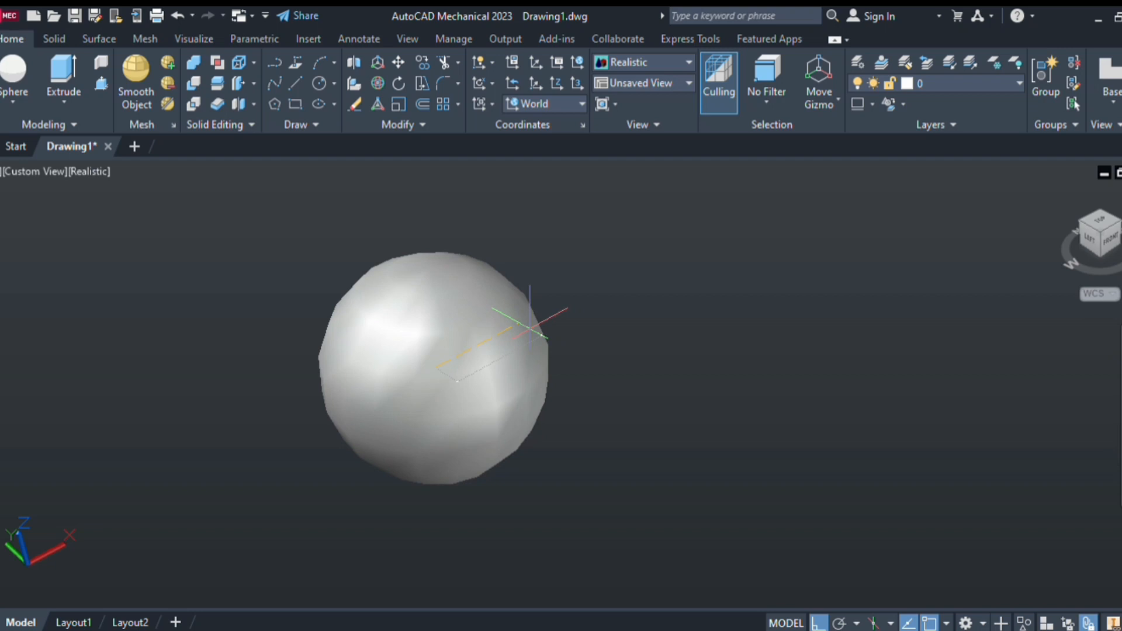
{"action": "left_click", "coordinate": [526, 319]}
Step: Examine the sphere from above and from the home view, and delete it from the drawing
{"action": "mouse_move", "coordinate": [632, 404]}
{"action": "middle_mouse_down", "text": "shift"}
{"action": "mouse_move", "coordinate": [641, 426]}
{"action": "mouse_move", "coordinate": [556, 483]}
{"action": "mouse_move", "coordinate": [384, 450]}
{"action": "mouse_move", "coordinate": [319, 226]}
{"action": "mouse_move", "coordinate": [450, 426]}
{"action": "mouse_move", "coordinate": [614, 464]}
{"action": "mouse_move", "coordinate": [814, 450]}
{"action": "mouse_move", "coordinate": [554, 458]}
{"action": "mouse_move", "coordinate": [423, 345]}
{"action": "mouse_move", "coordinate": [411, 292]}
{"action": "mouse_move", "coordinate": [275, 246]}
{"action": "mouse_move", "coordinate": [191, 396]}
{"action": "mouse_move", "coordinate": [514, 496]}
{"action": "mouse_move", "coordinate": [616, 505]}
{"action": "middle_mouse_up", "text": "shift"}
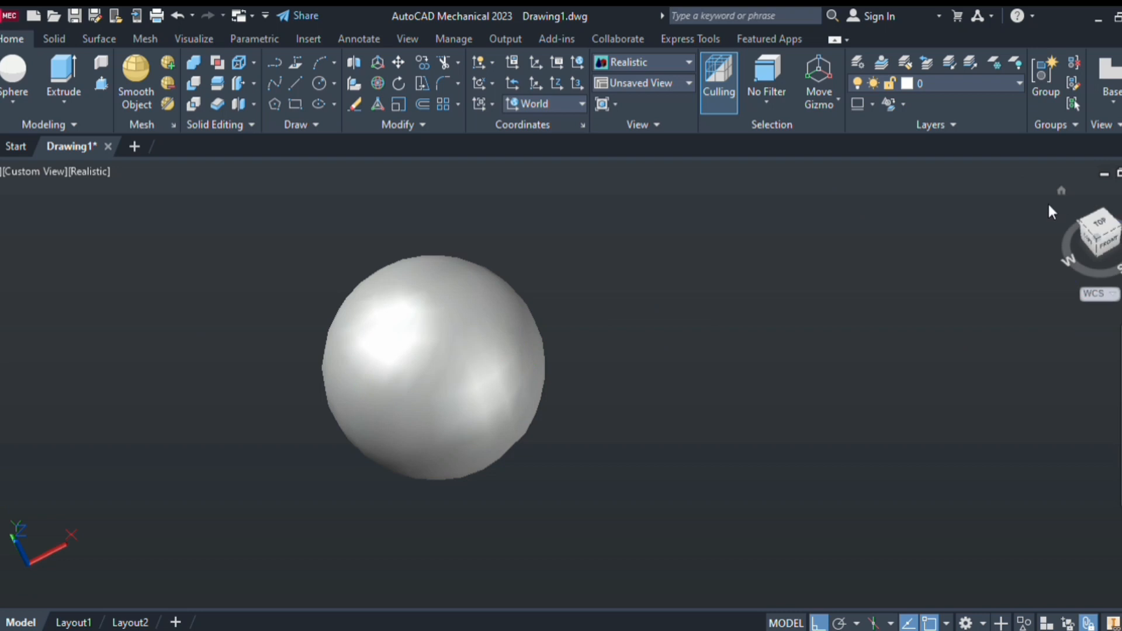
{"action": "left_click", "coordinate": [394, 370]}
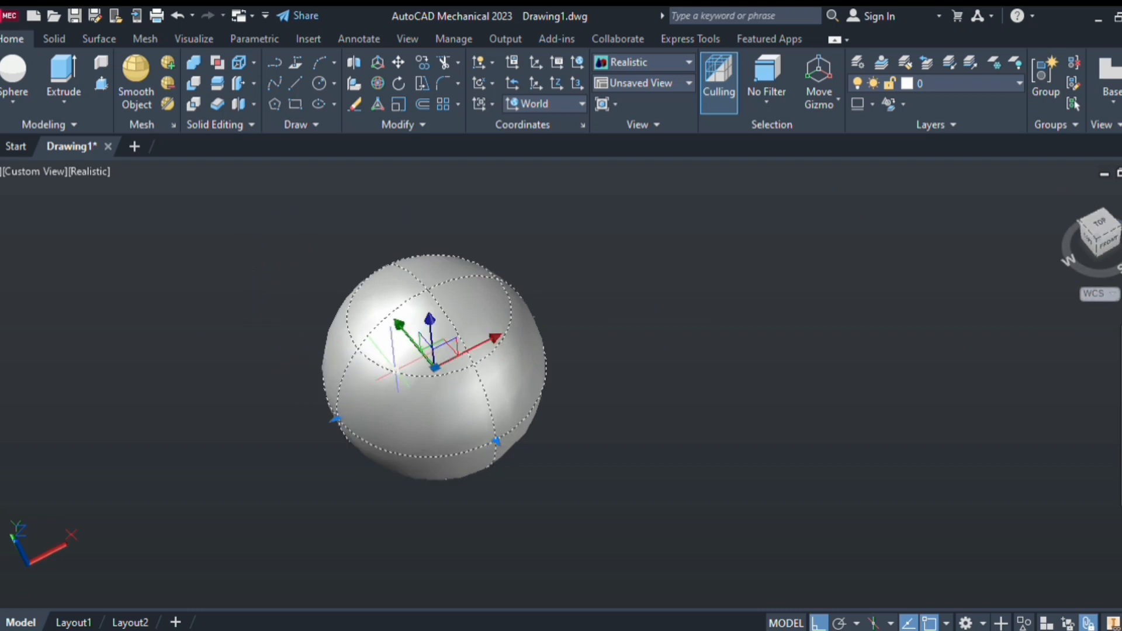
{"action": "middle_click_drag", "start_coordinate": [433, 328], "coordinate": [501, 414], "text": "shift"}
{"action": "middle_click_drag", "start_coordinate": [442, 346], "coordinate": [683, 501]}
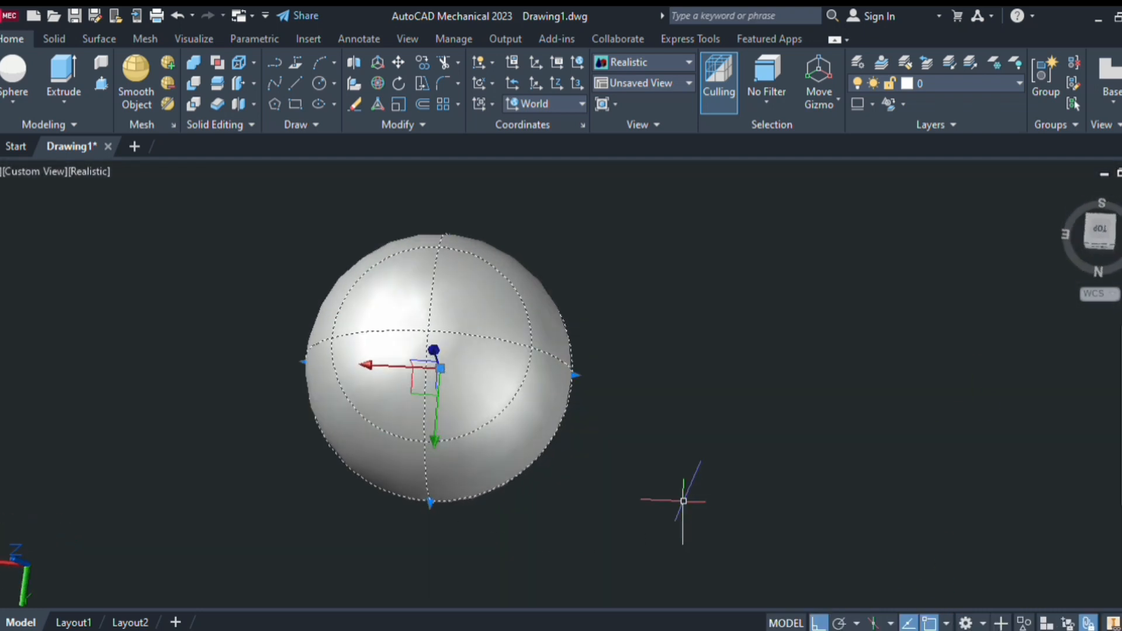
{"action": "left_click", "coordinate": [1056, 193]}
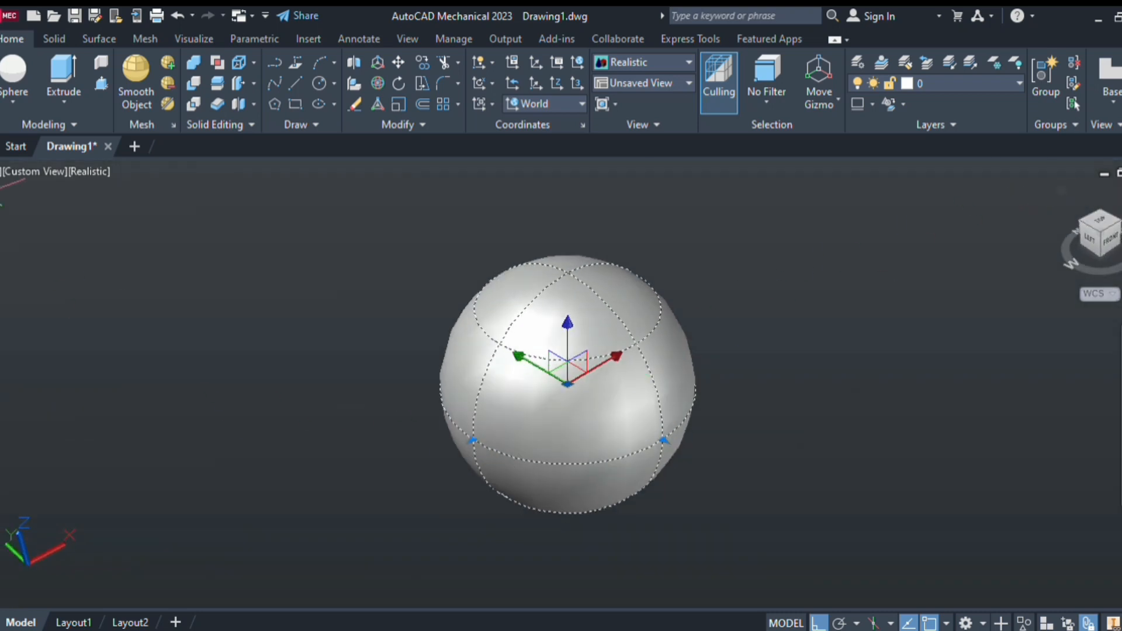
{"action": "key", "text": "Delete"}
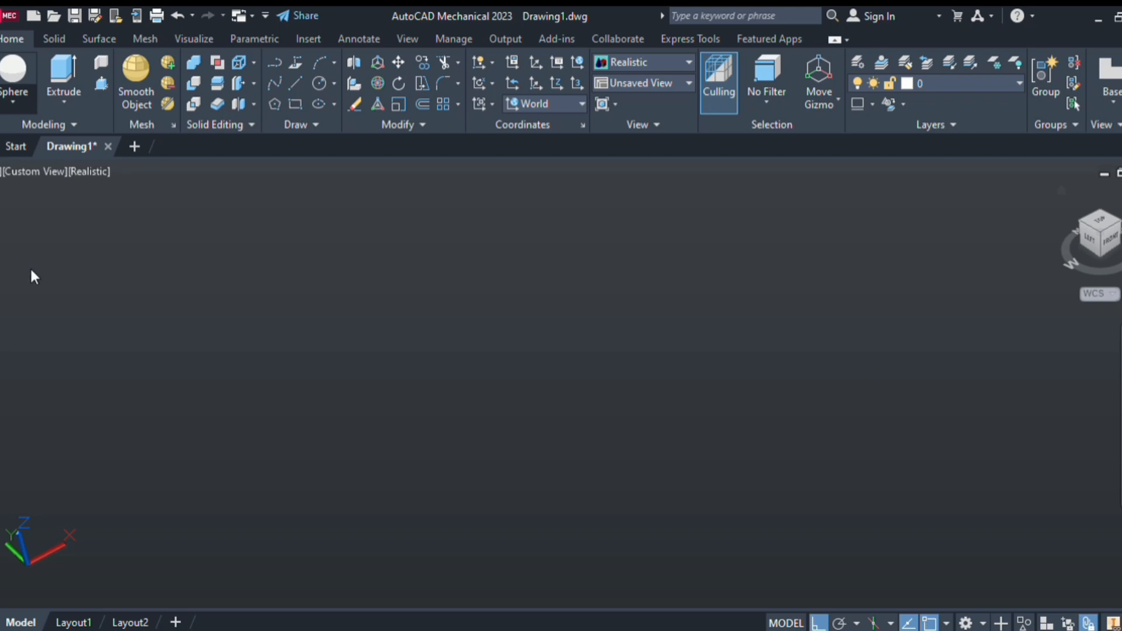
Step: Create a solid pyramid freehand with a square base, picking its base centre, base size and height, and view it from another side
{"action": "type", "text": "pyramid"}
{"action": "key", "text": "Return"}
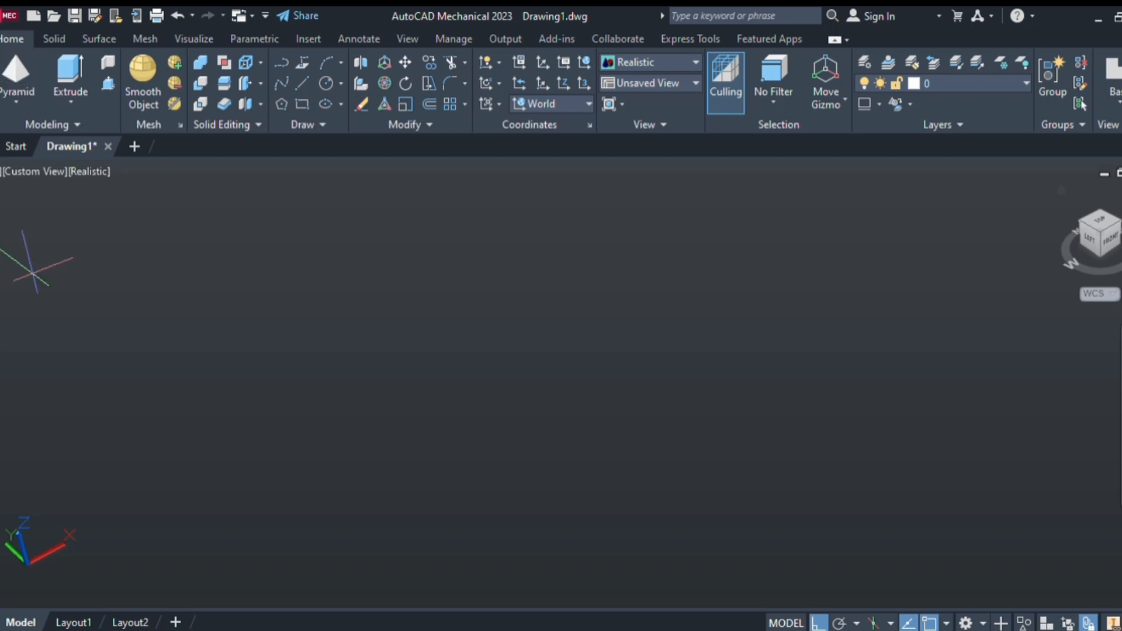
{"action": "left_click", "coordinate": [416, 434]}
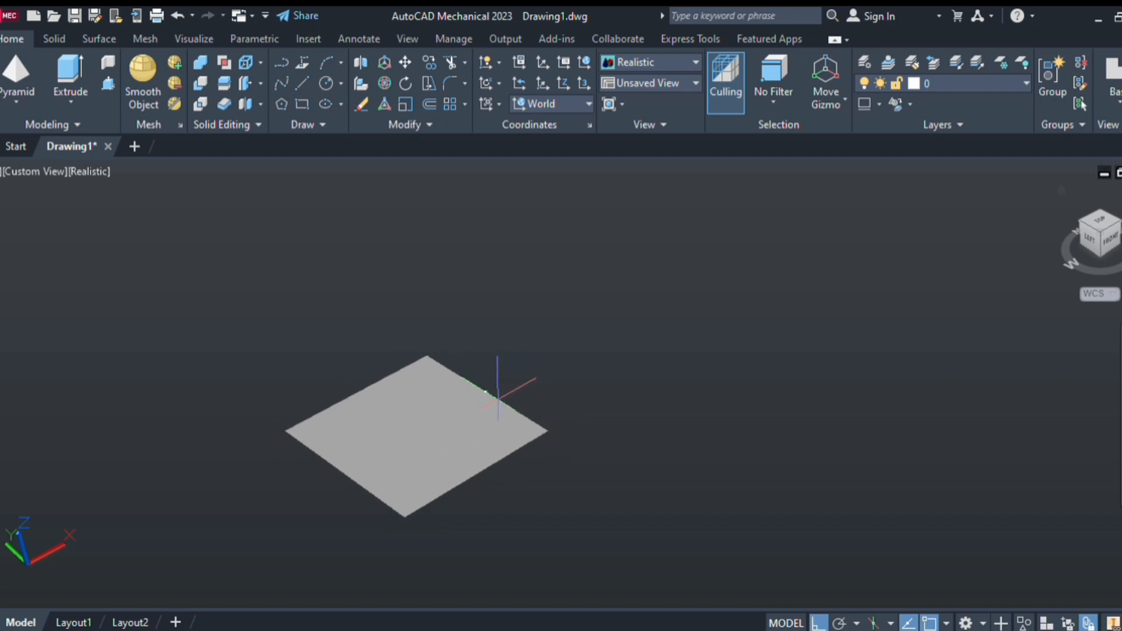
{"action": "left_click", "coordinate": [497, 397]}
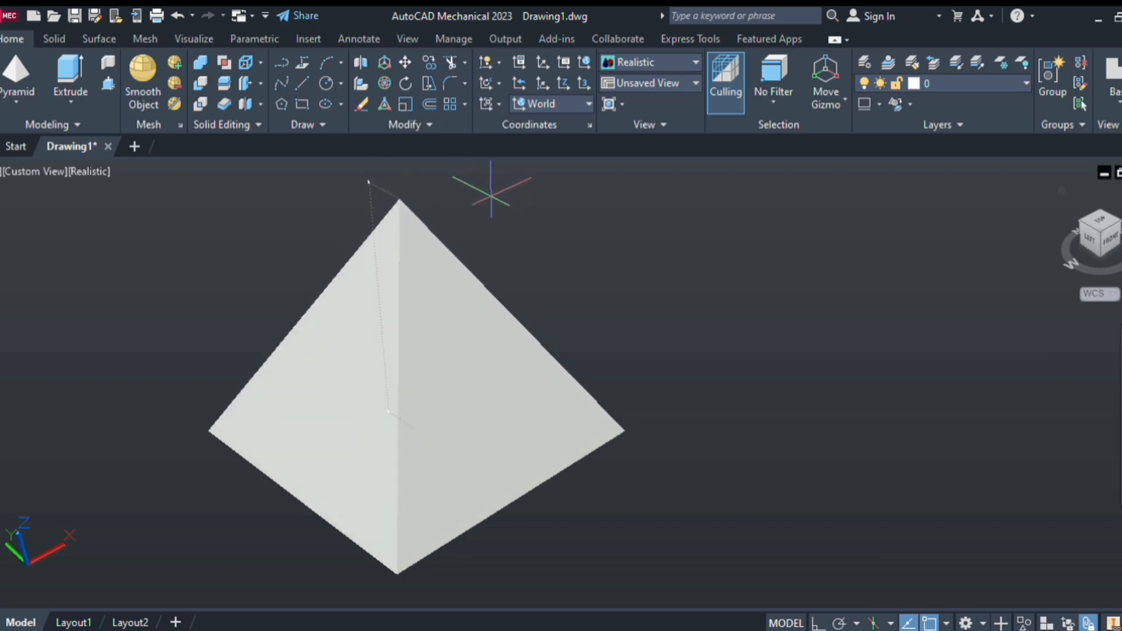
{"action": "left_click", "coordinate": [492, 181]}
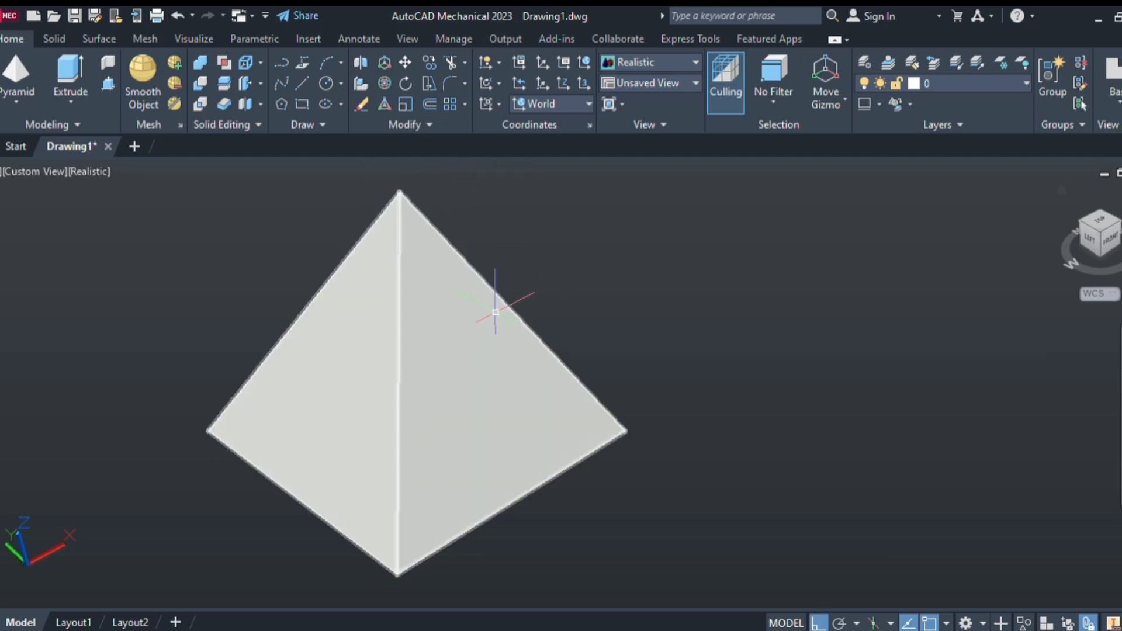
{"action": "middle_click_drag", "start_coordinate": [537, 281], "coordinate": [513, 375], "text": "shift"}
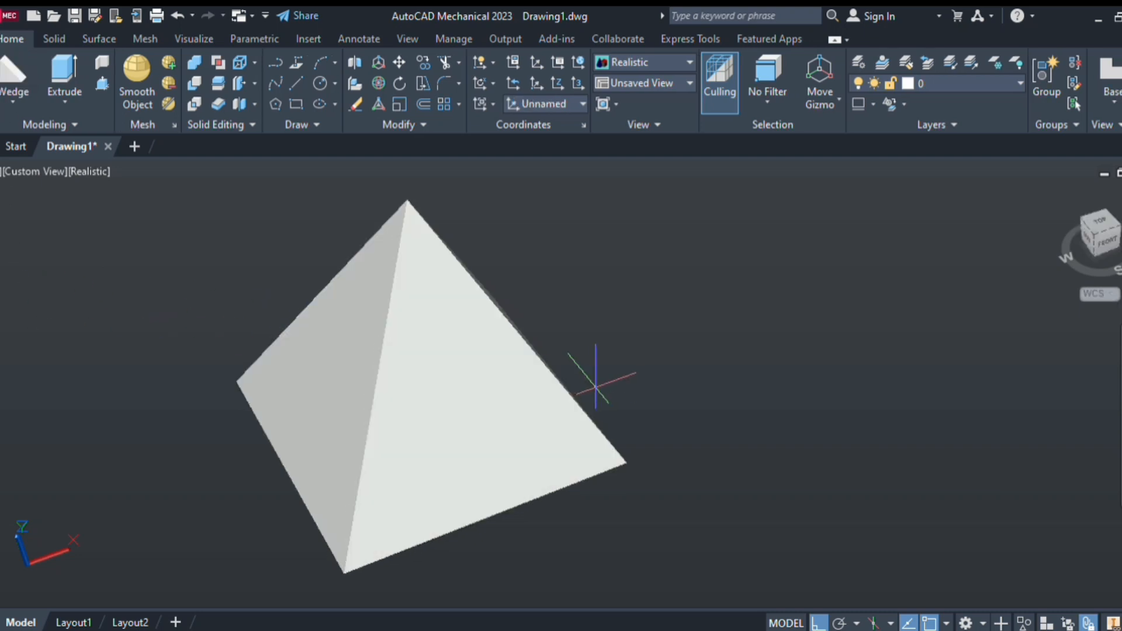
Step: Create a solid wedge freehand beside the pyramid, picking two opposite base corners and a height extending downward from the base
{"action": "middle_click_drag", "start_coordinate": [593, 381], "coordinate": [214, 383]}
{"action": "left_click", "coordinate": [468, 374]}
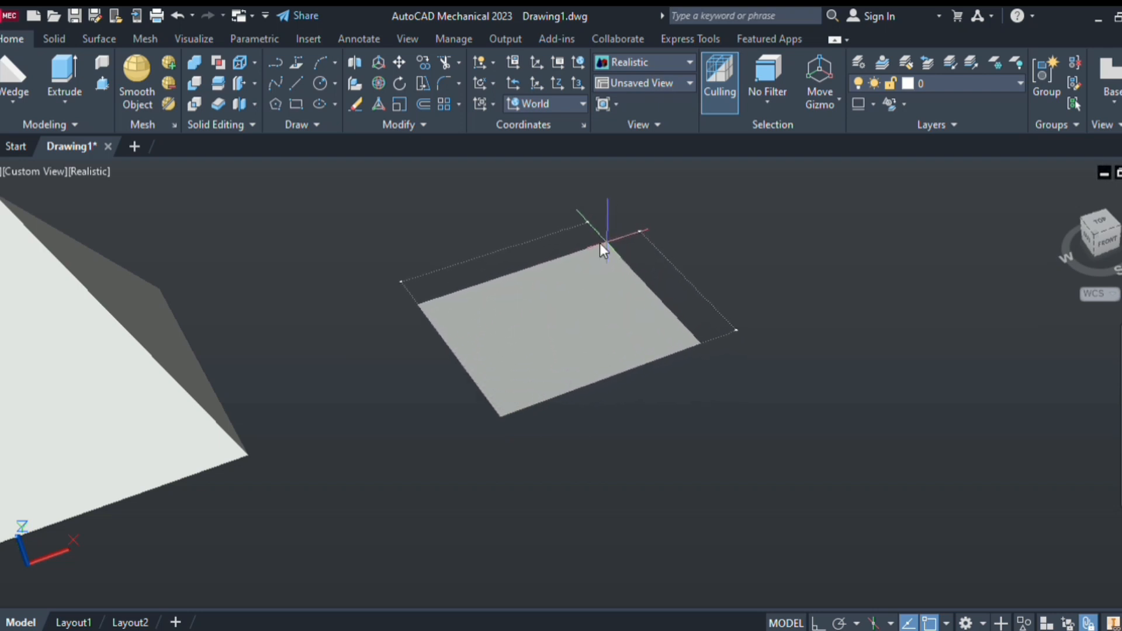
{"action": "left_click", "coordinate": [600, 243]}
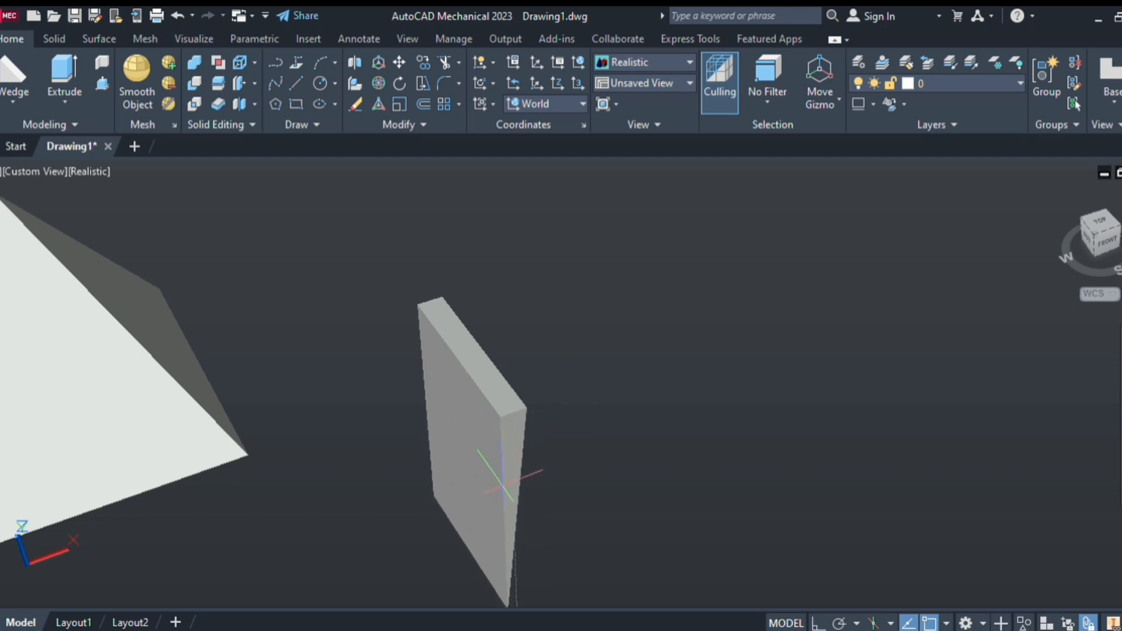
{"action": "middle_click_drag", "start_coordinate": [576, 468], "coordinate": [573, 310]}
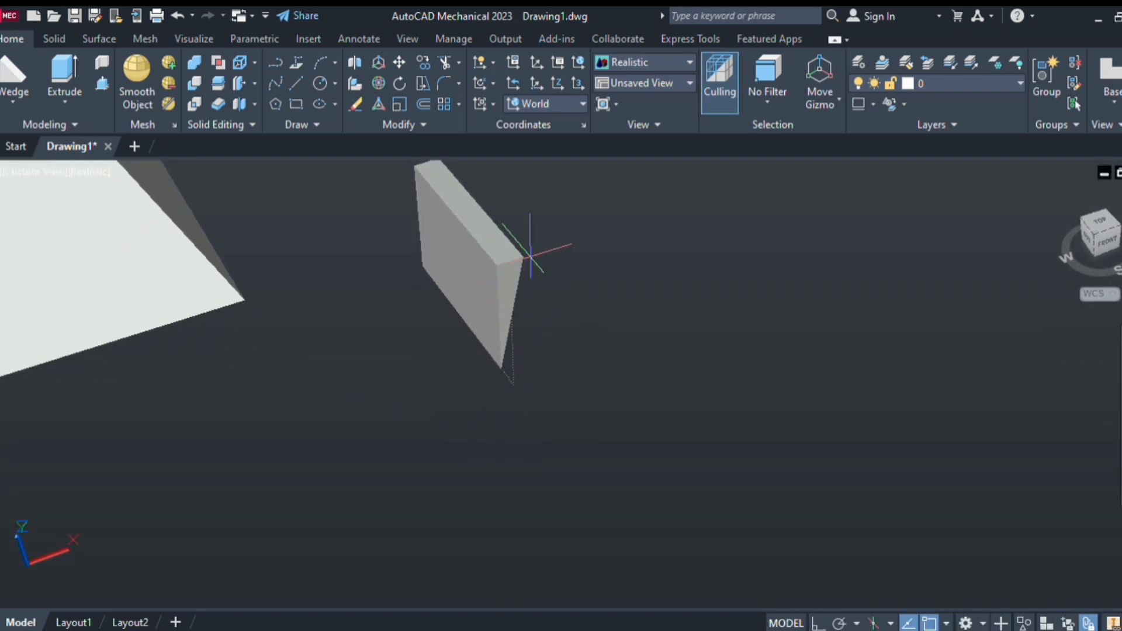
{"action": "key", "text": "F8"}
{"action": "left_click", "coordinate": [560, 448]}
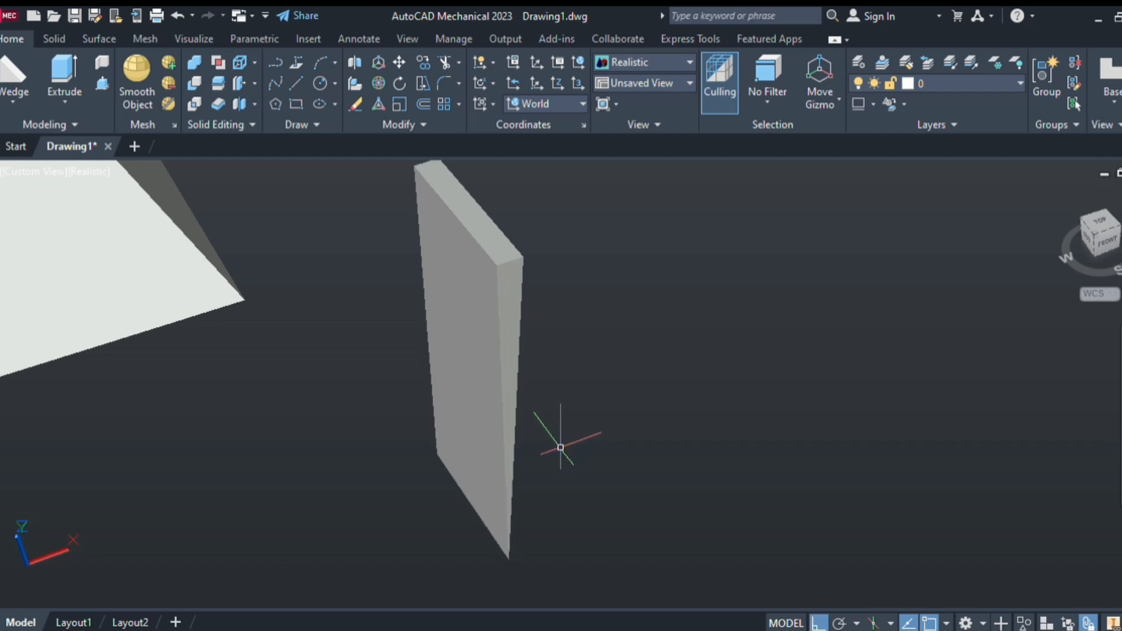
Step: View the wedge from another angle, and delete both the pyramid and the wedge from the drawing
{"action": "mouse_move", "coordinate": [754, 462]}
{"action": "middle_mouse_down", "text": "shift"}
{"action": "mouse_move", "coordinate": [769, 471]}
{"action": "mouse_move", "coordinate": [643, 456]}
{"action": "mouse_move", "coordinate": [576, 292]}
{"action": "mouse_move", "coordinate": [717, 358]}
{"action": "mouse_move", "coordinate": [754, 424]}
{"action": "mouse_move", "coordinate": [751, 454]}
{"action": "middle_mouse_up", "text": "shift"}
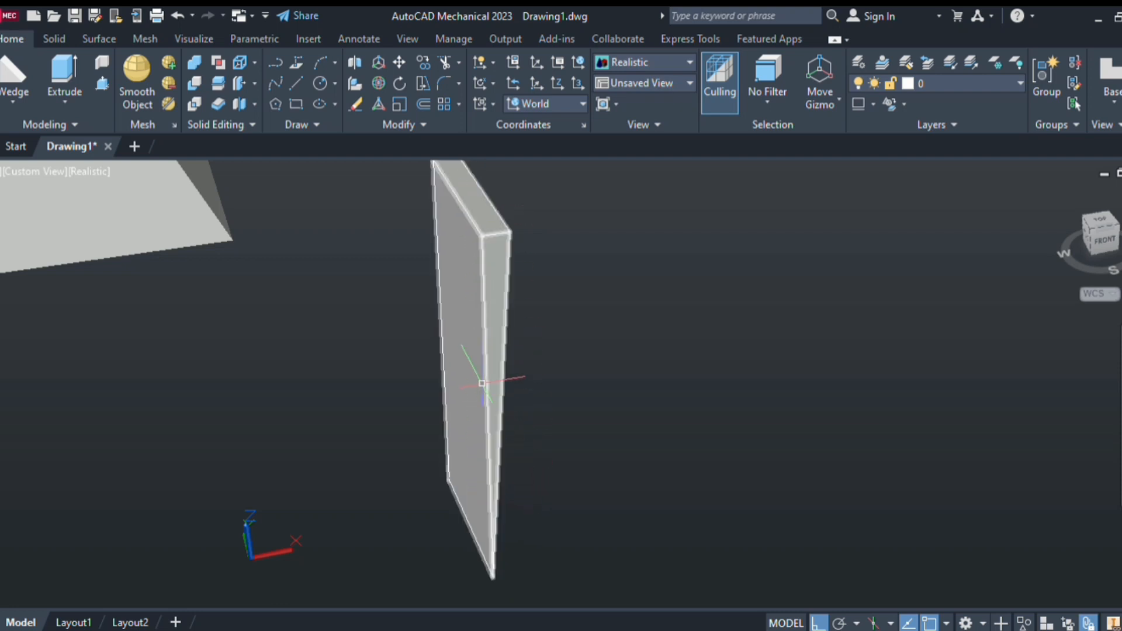
{"action": "key", "text": "ctrl+a"}
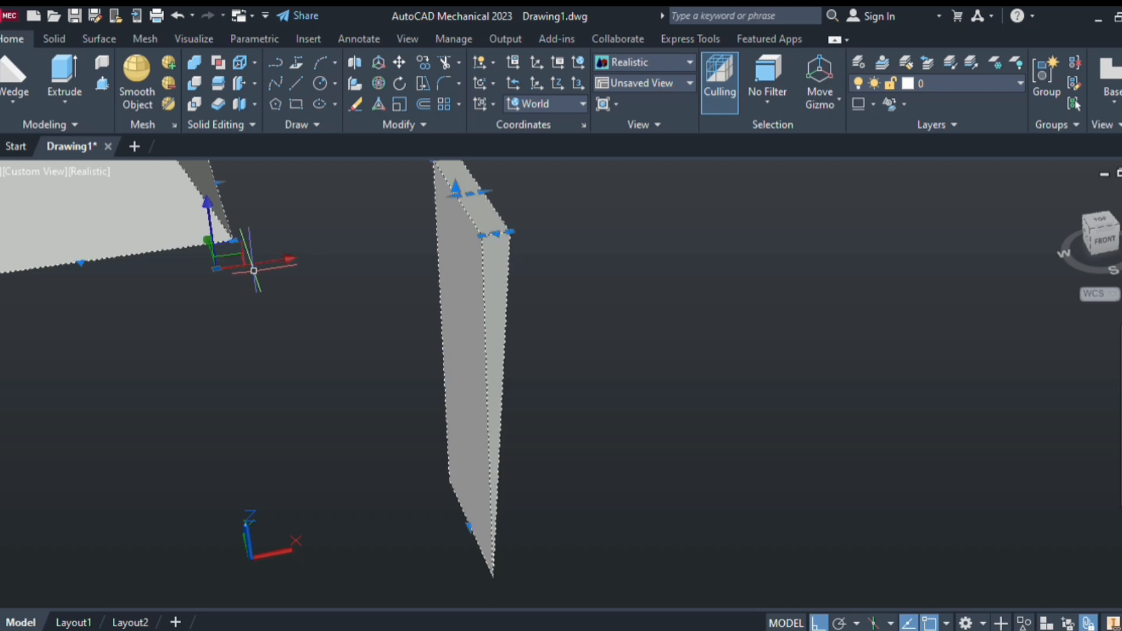
{"action": "key", "text": "Delete"}
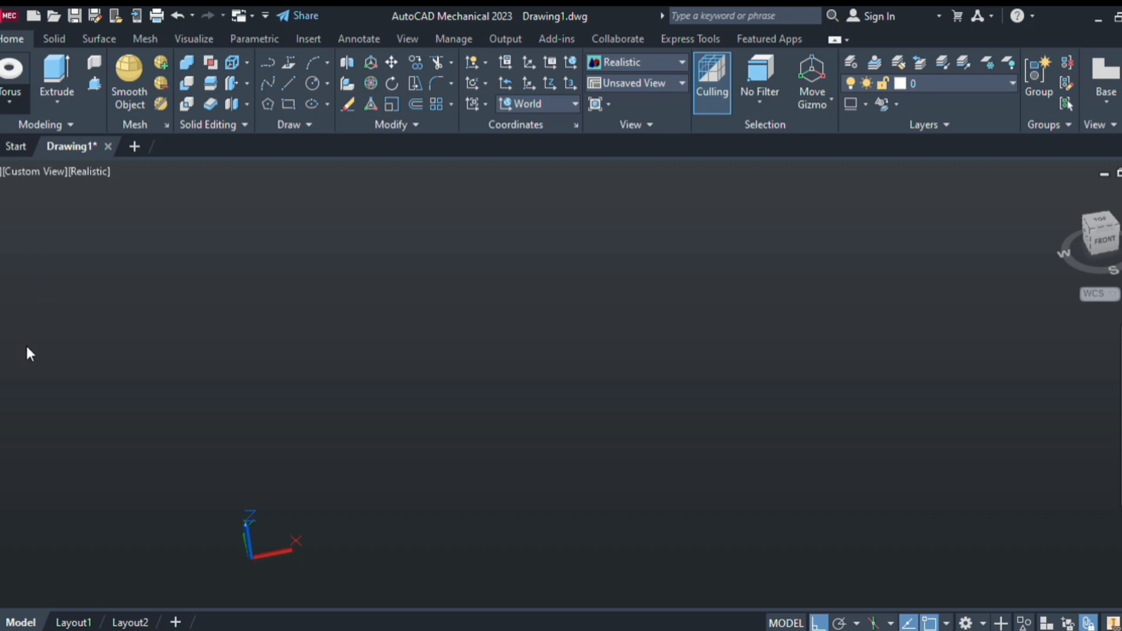
Step: Create a solid torus freehand in the empty drawing area, picking its centre, radius and tube radius
{"action": "left_click", "coordinate": [450, 374]}
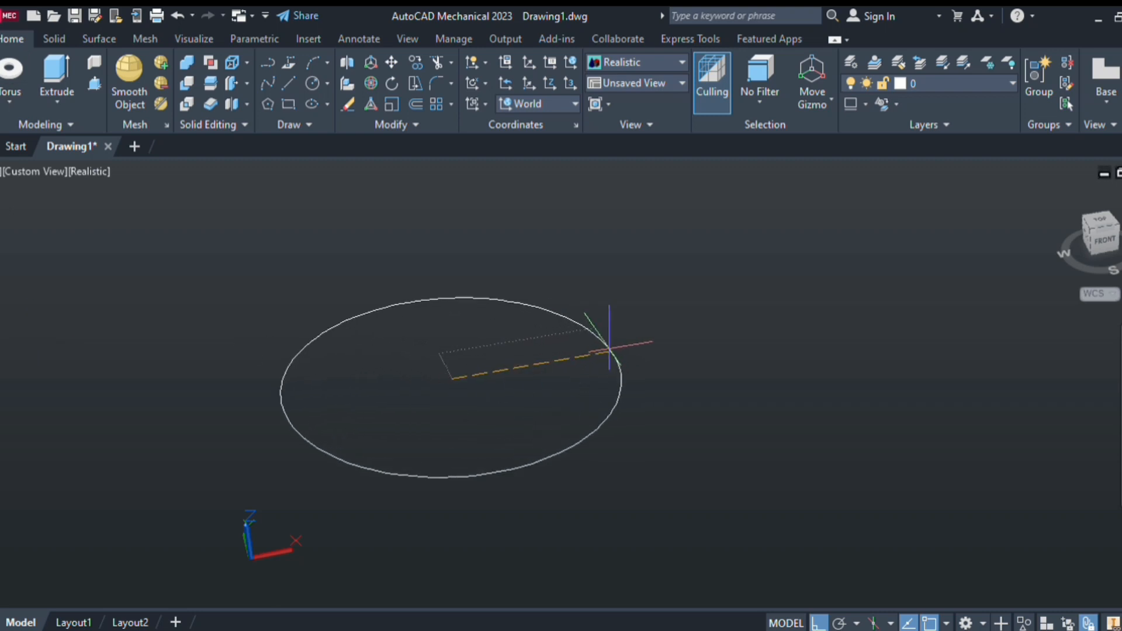
{"action": "left_click", "coordinate": [604, 352]}
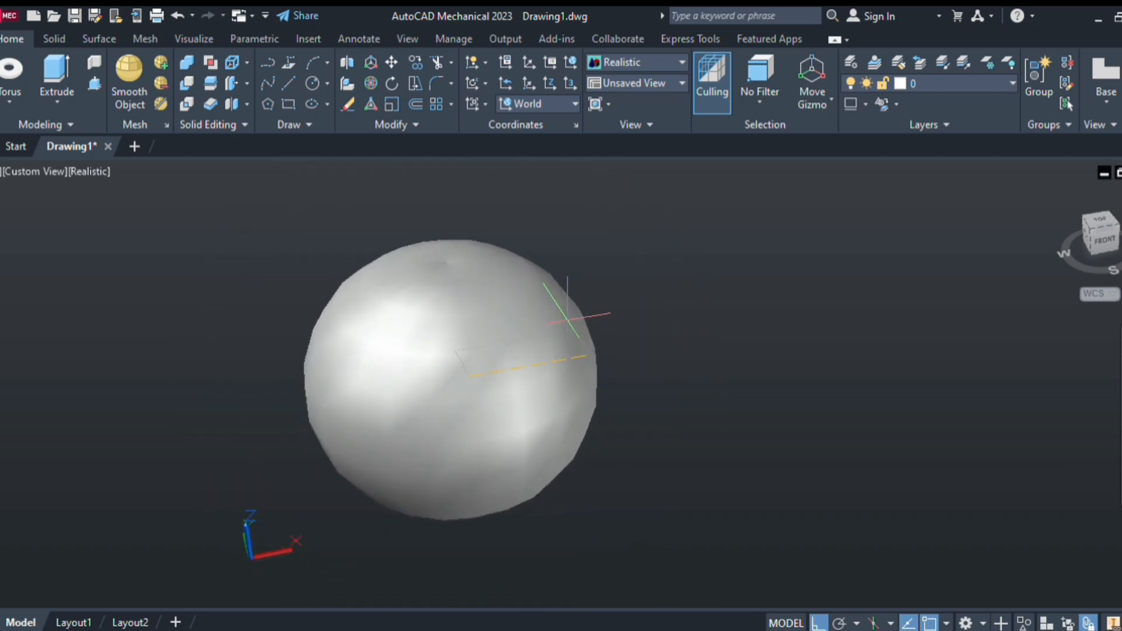
{"action": "left_click", "coordinate": [566, 321]}
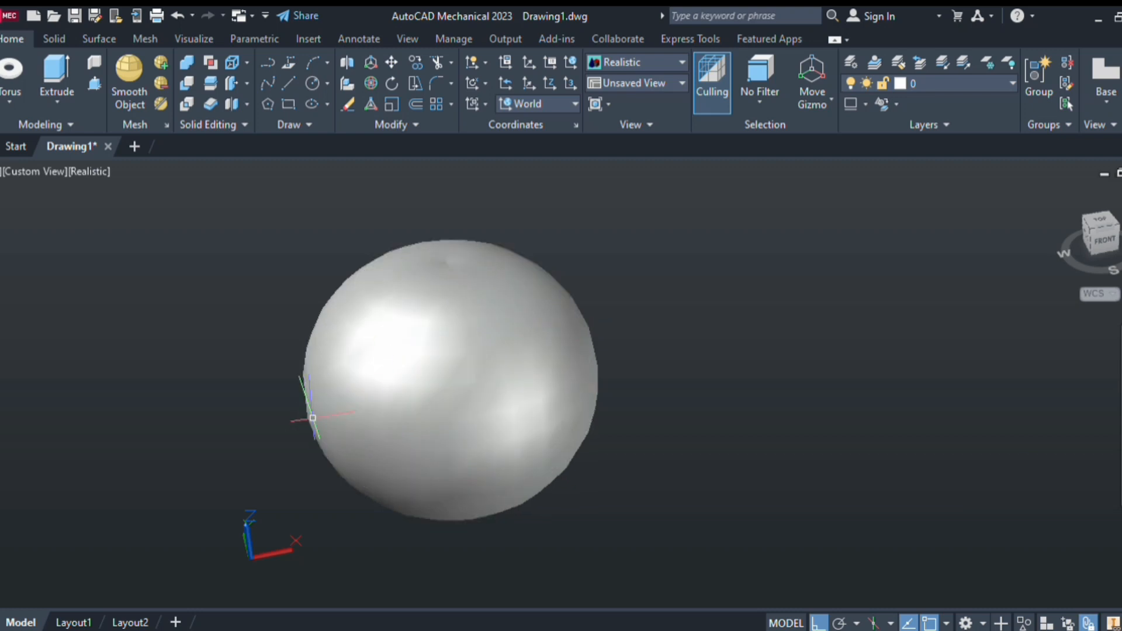
Step: Examine the torus from above and from its left side, and leave it unselected
{"action": "mouse_move", "coordinate": [437, 378]}
{"action": "middle_mouse_down", "text": "shift"}
{"action": "mouse_move", "coordinate": [499, 435]}
{"action": "mouse_move", "coordinate": [721, 463]}
{"action": "mouse_move", "coordinate": [619, 403]}
{"action": "mouse_move", "coordinate": [566, 346]}
{"action": "mouse_move", "coordinate": [523, 358]}
{"action": "mouse_move", "coordinate": [467, 409]}
{"action": "middle_mouse_up", "text": "shift"}
{"action": "left_click", "coordinate": [425, 325]}
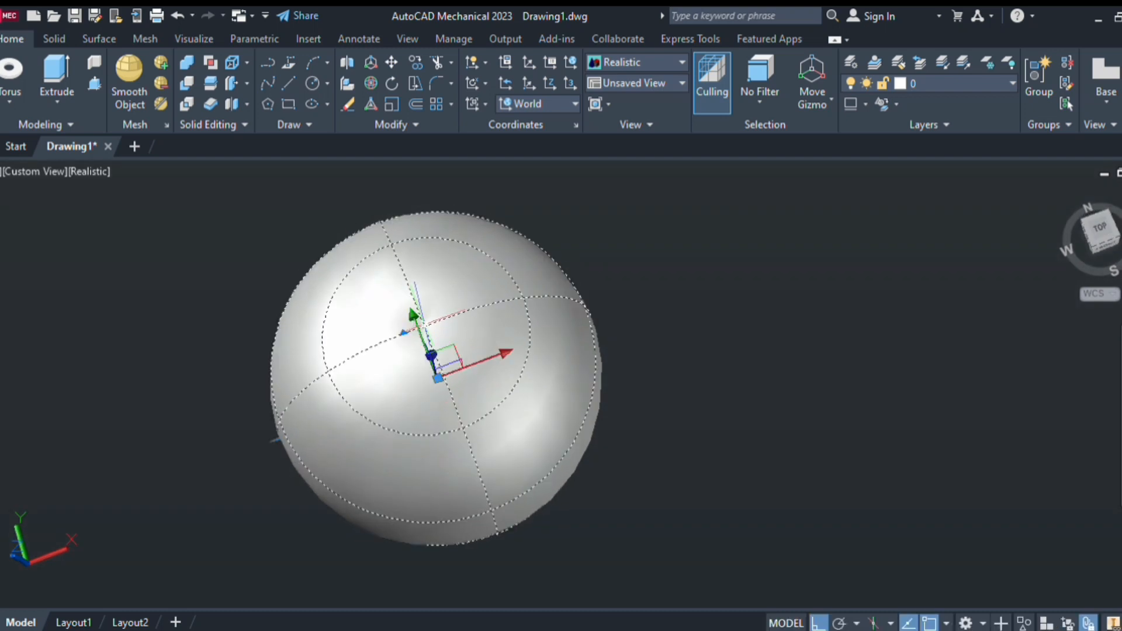
{"action": "middle_click_drag", "start_coordinate": [424, 325], "coordinate": [719, 380], "text": "shift"}
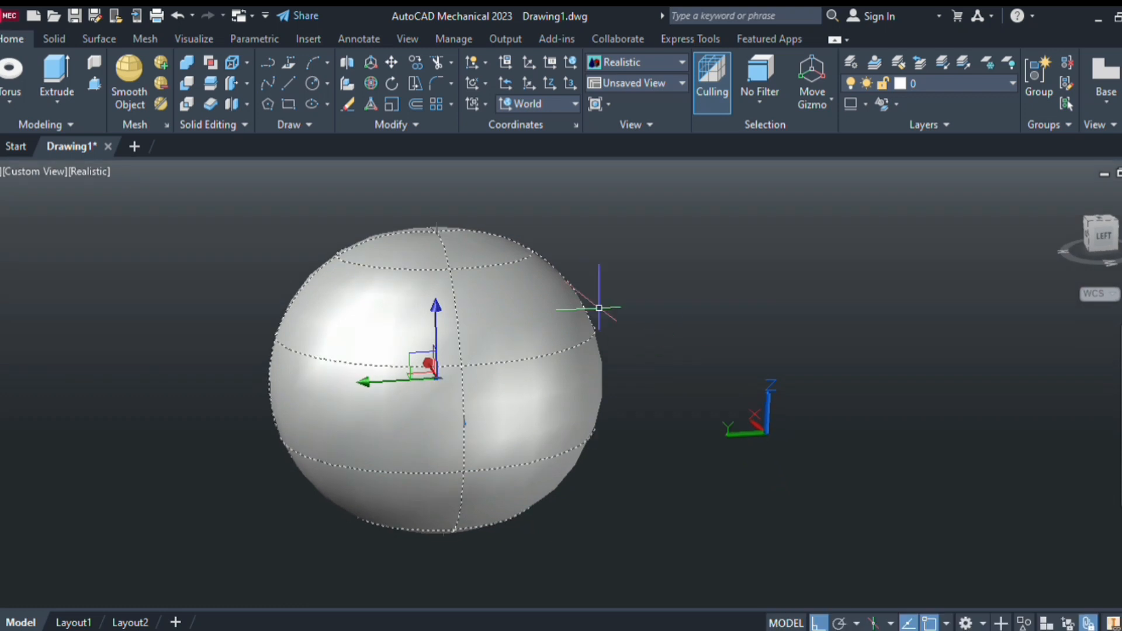
{"action": "key", "text": "Escape"}
{"action": "scroll", "coordinate": [438, 374], "scroll_direction": "up", "scroll_amount": 2}
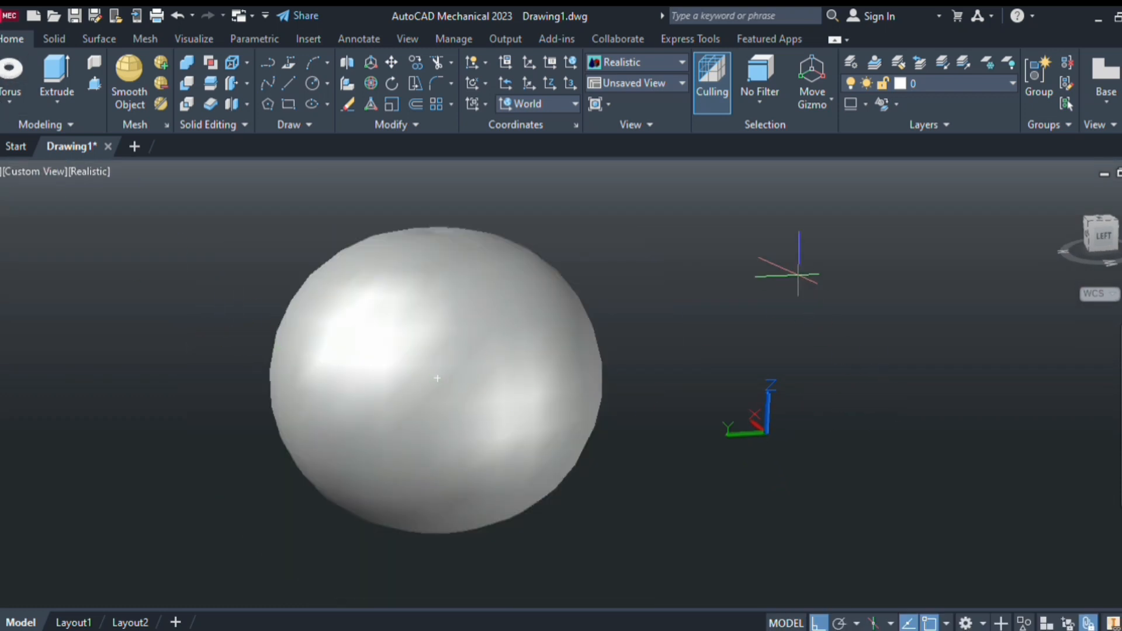
Step: Create a solid torus freehand beside the sphere, picking its centre, radius and tube radius
{"action": "left_click", "coordinate": [798, 273]}
{"action": "left_click", "coordinate": [889, 275]}
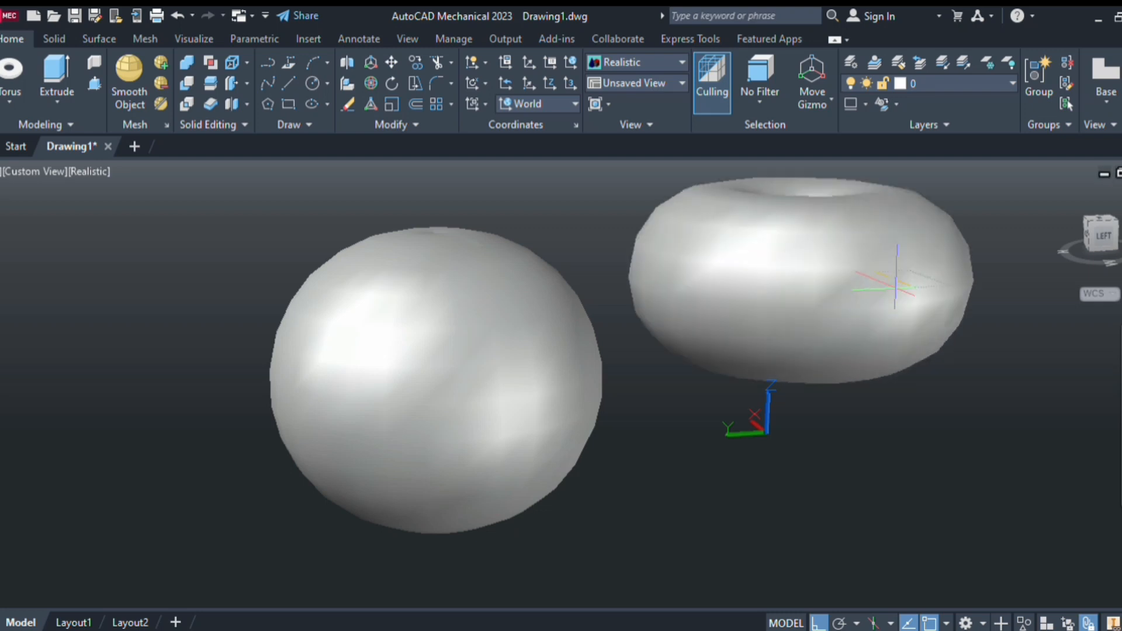
{"action": "left_click", "coordinate": [889, 282]}
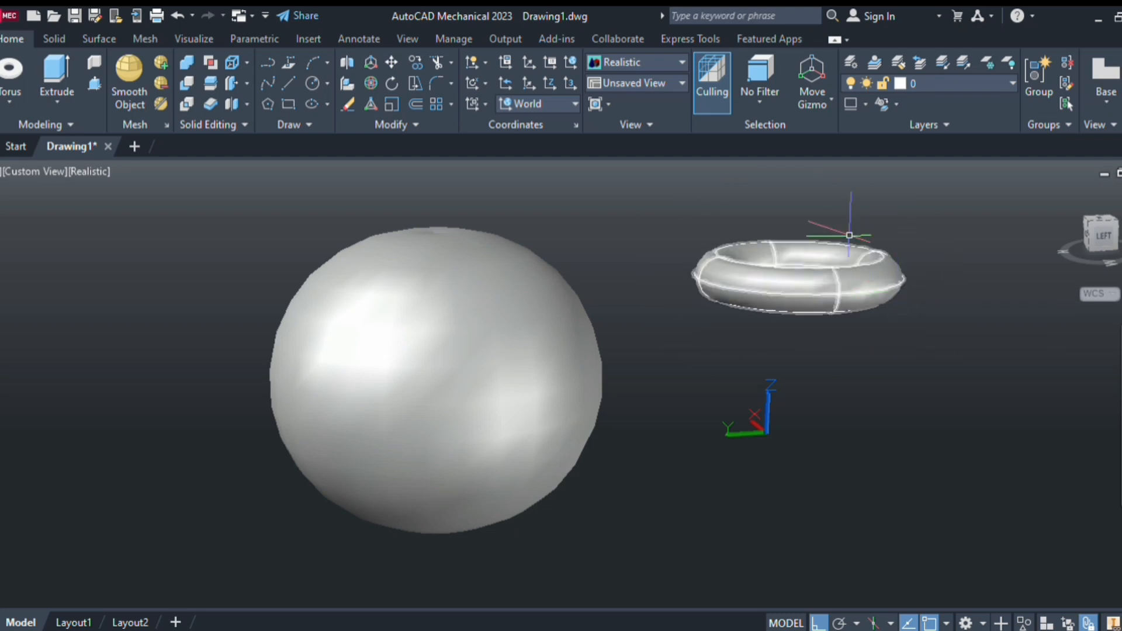
Step: Delete the sphere from the drawing, keeping the torus
{"action": "middle_click_drag", "start_coordinate": [849, 235], "coordinate": [556, 494], "text": "shift"}
{"action": "left_click", "coordinate": [316, 583]}
{"action": "key", "text": "Delete"}
{"action": "key", "text": "Escape"}
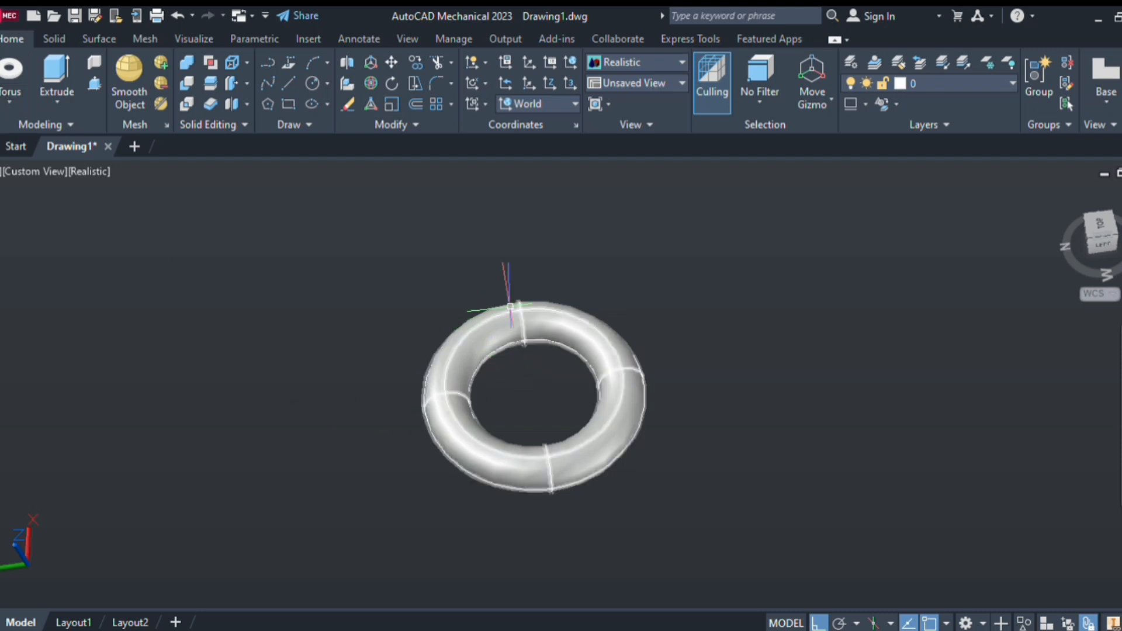
Step: Examine the torus from above, inspect its grips, and leave it unselected
{"action": "middle_click_drag", "start_coordinate": [482, 416], "coordinate": [342, 485], "text": "shift"}
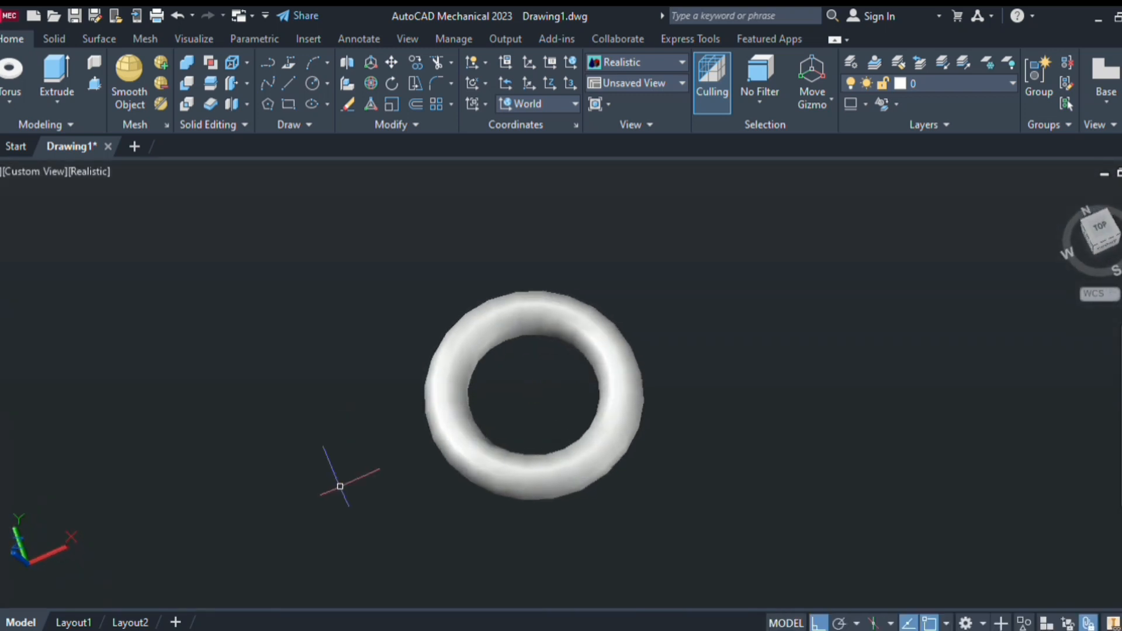
{"action": "left_click", "coordinate": [454, 469]}
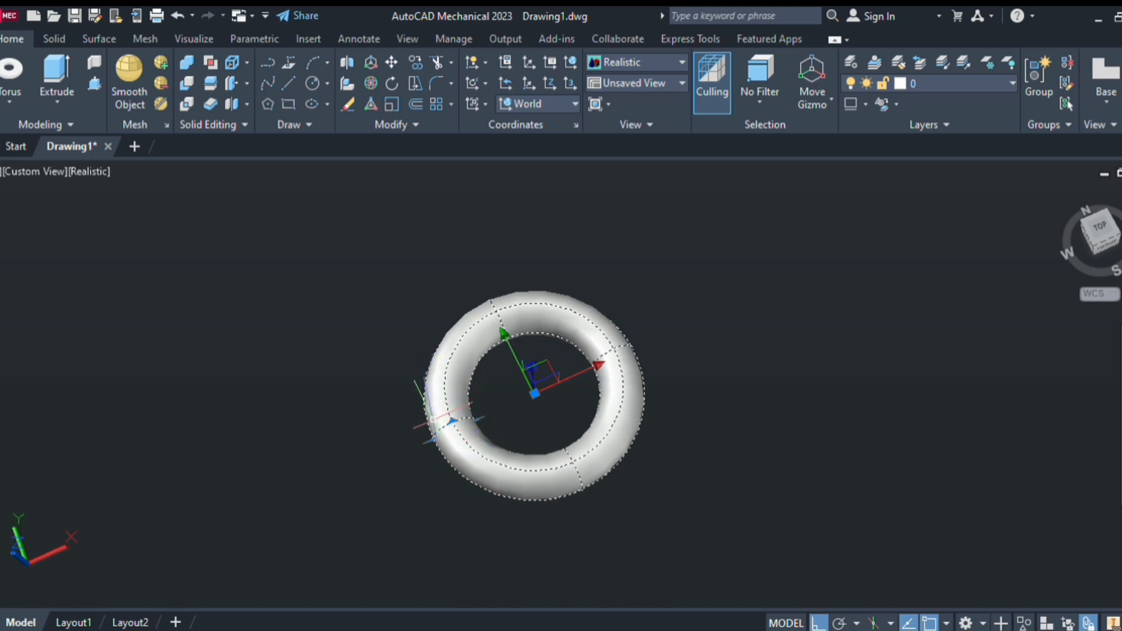
{"action": "key", "text": "Escape"}
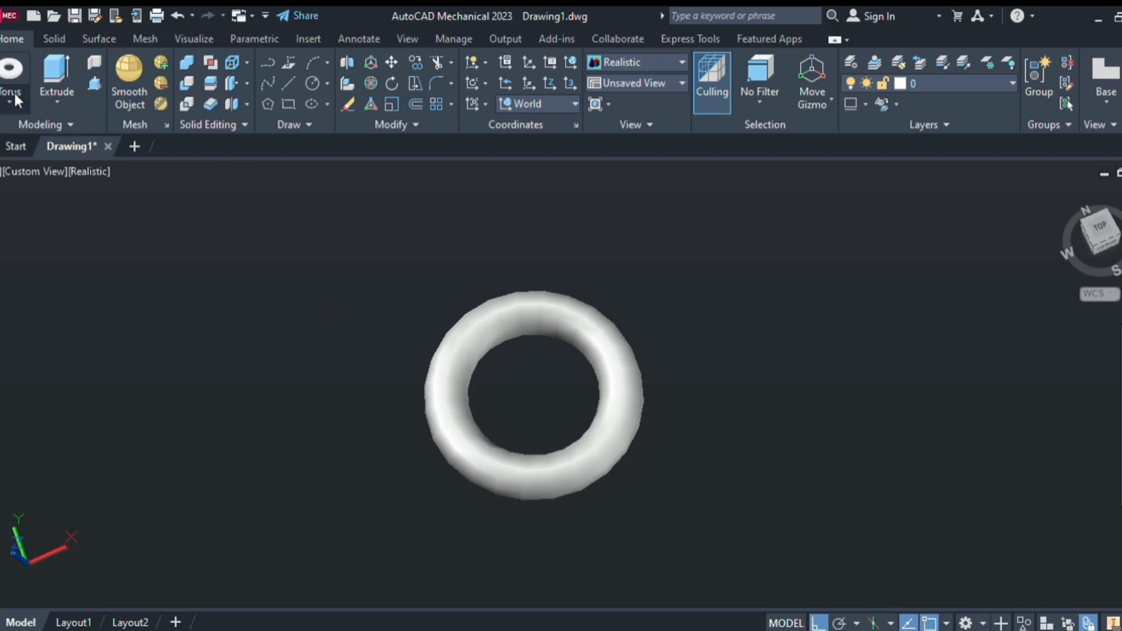
Step: Create a second, much smaller solid torus in the empty area beside the existing one
{"action": "left_click", "coordinate": [163, 351]}
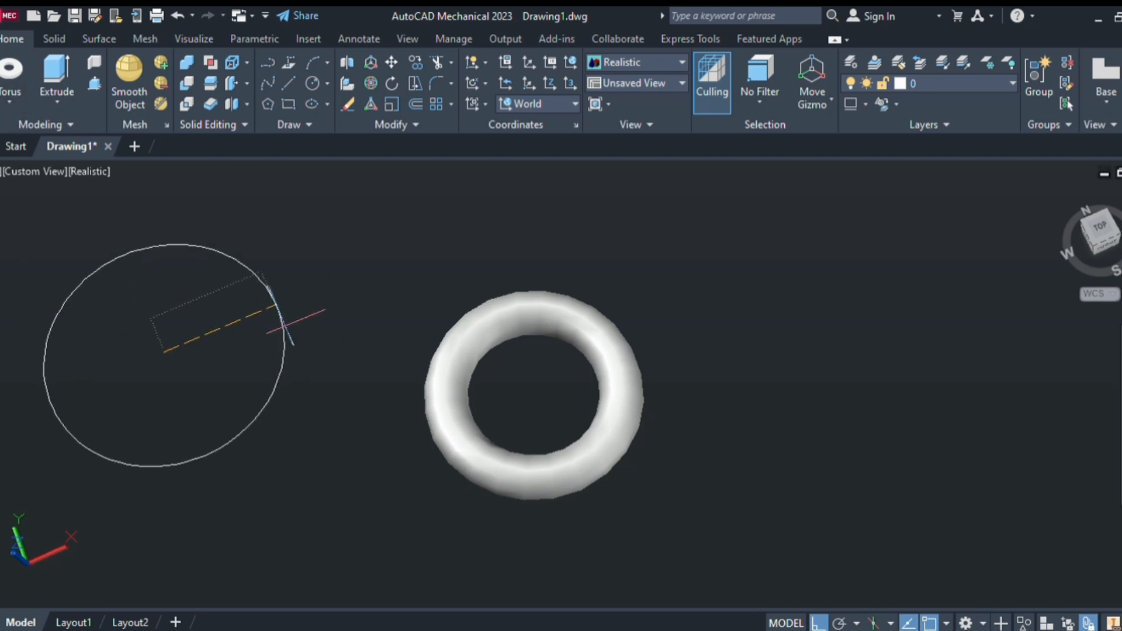
{"action": "left_click", "coordinate": [279, 328]}
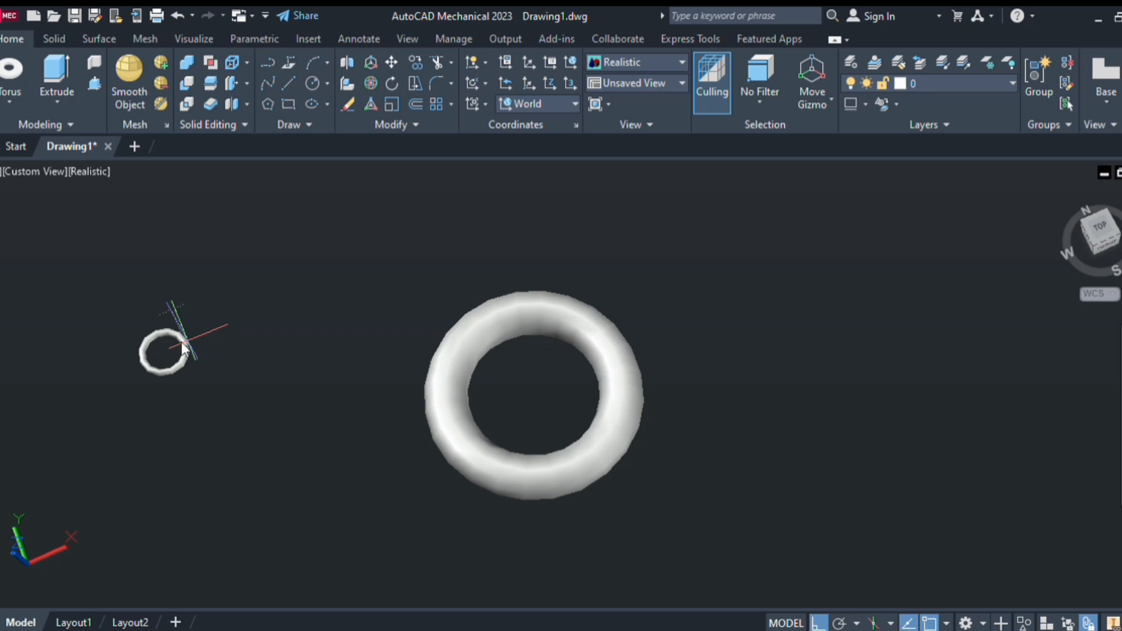
{"action": "middle_click_drag", "start_coordinate": [121, 331], "coordinate": [350, 401]}
{"action": "scroll", "coordinate": [350, 400], "scroll_direction": "up", "scroll_amount": 3}
{"action": "middle_click_drag", "start_coordinate": [413, 438], "coordinate": [369, 282]}
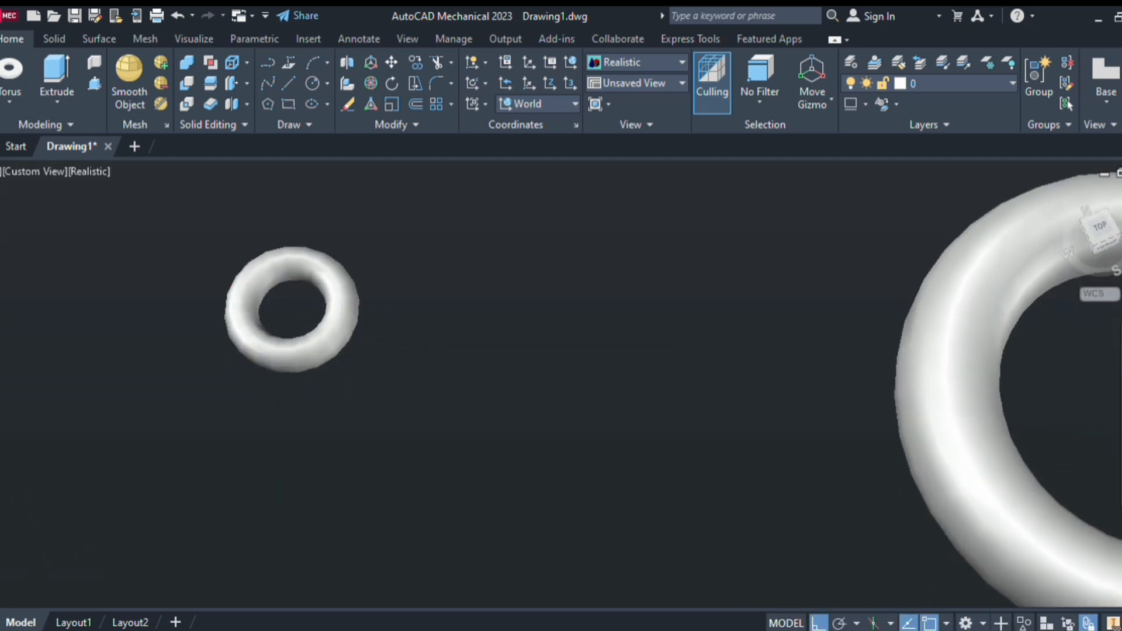
{"action": "scroll", "coordinate": [268, 294], "scroll_direction": "up", "scroll_amount": 2}
{"action": "middle_click_drag", "start_coordinate": [346, 353], "coordinate": [577, 438]}
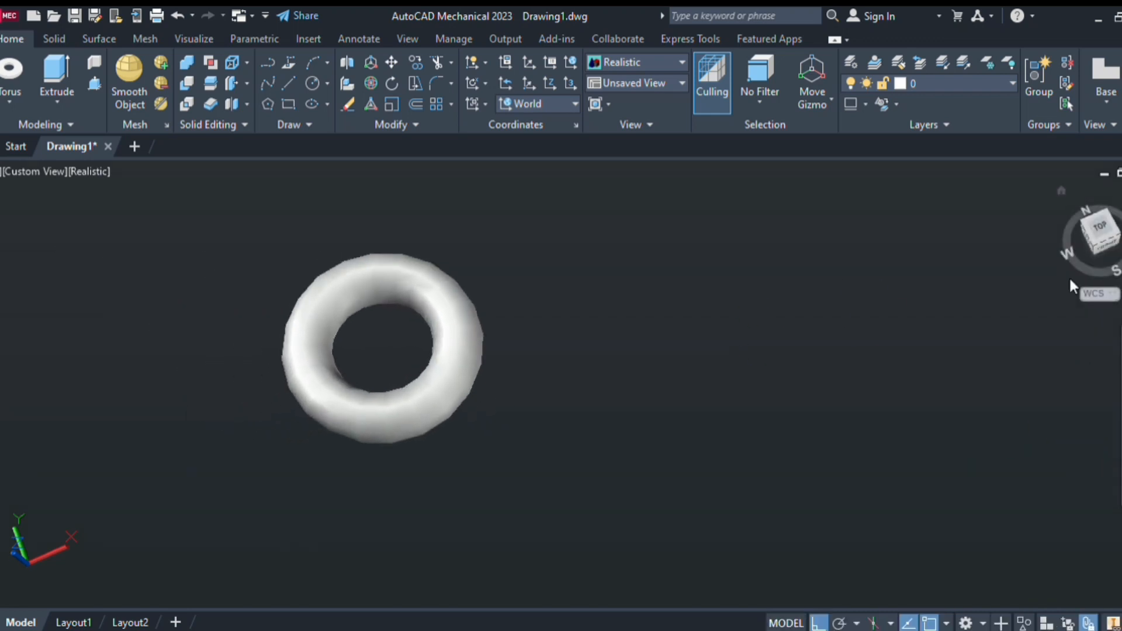
Step: Create a solid box freehand behind the small torus, picking two opposite base corners and a height extending upward
{"action": "left_click", "coordinate": [1055, 193]}
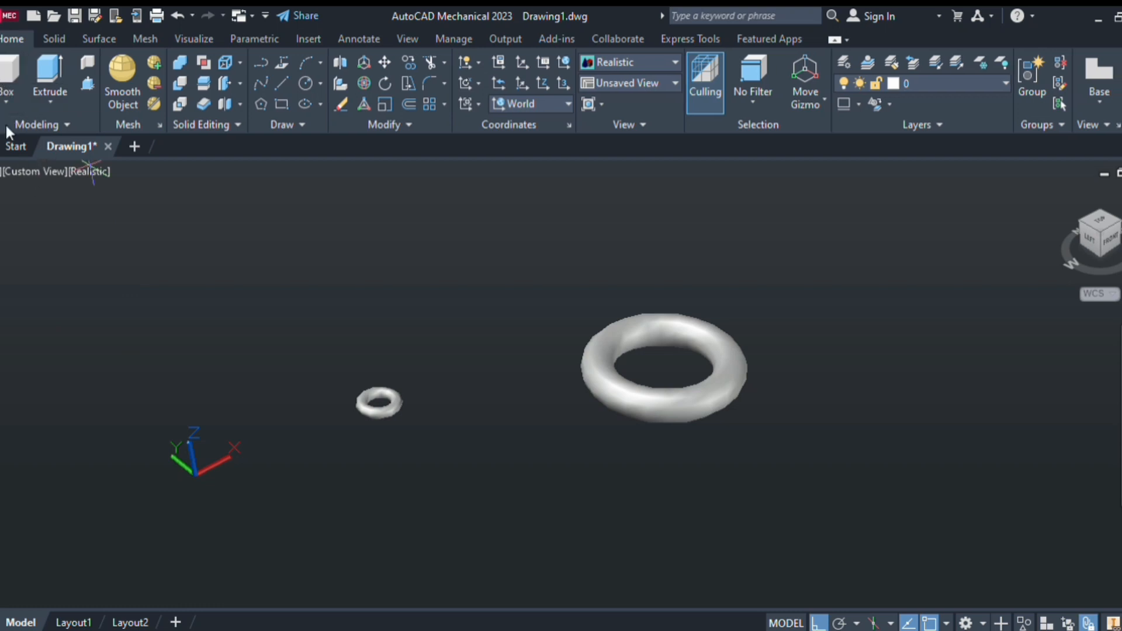
{"action": "left_click", "coordinate": [131, 316]}
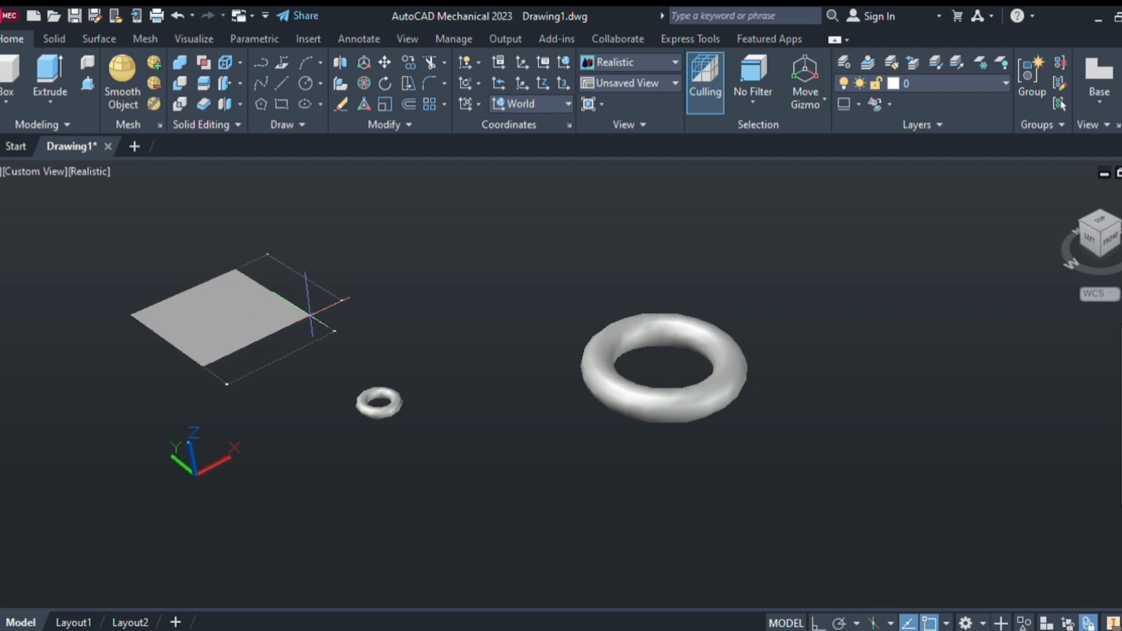
{"action": "left_click", "coordinate": [312, 315]}
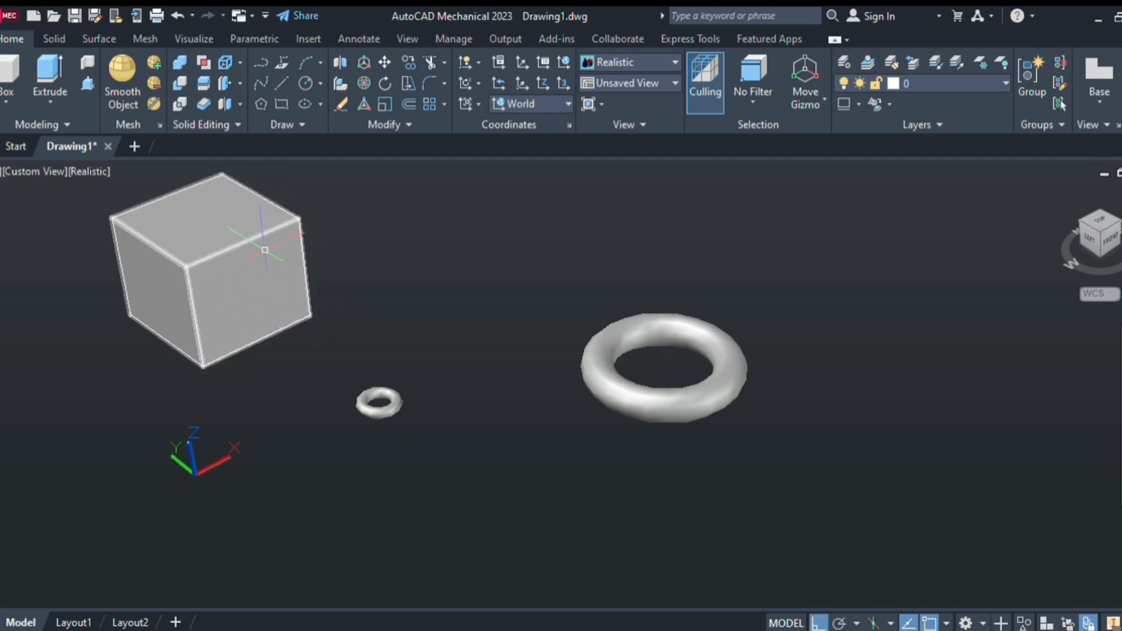
{"action": "left_click", "coordinate": [265, 250]}
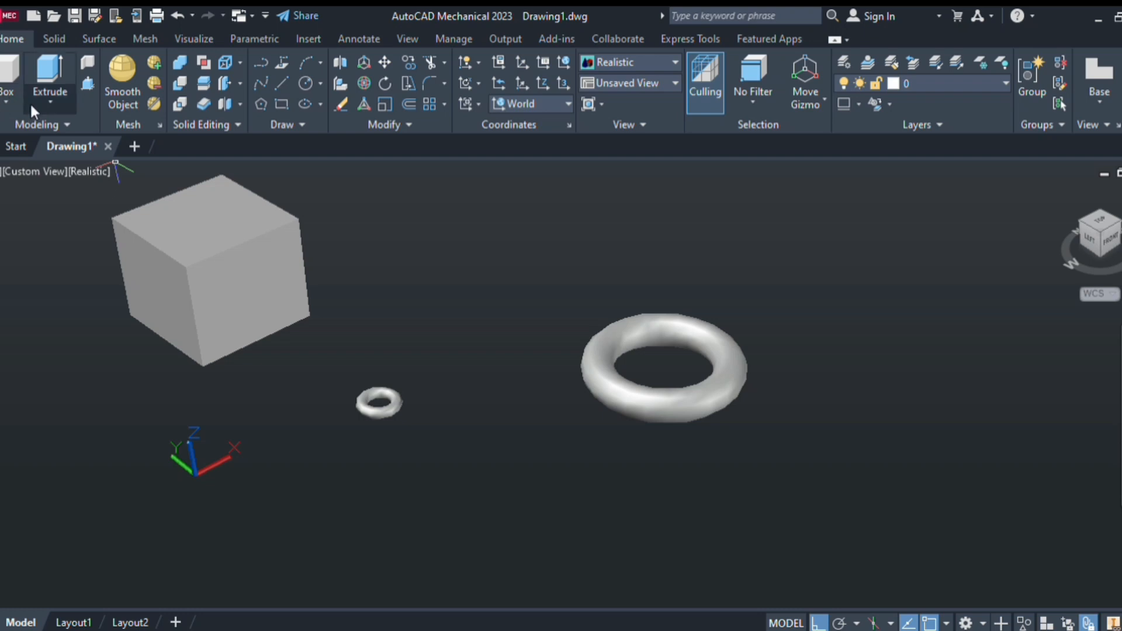